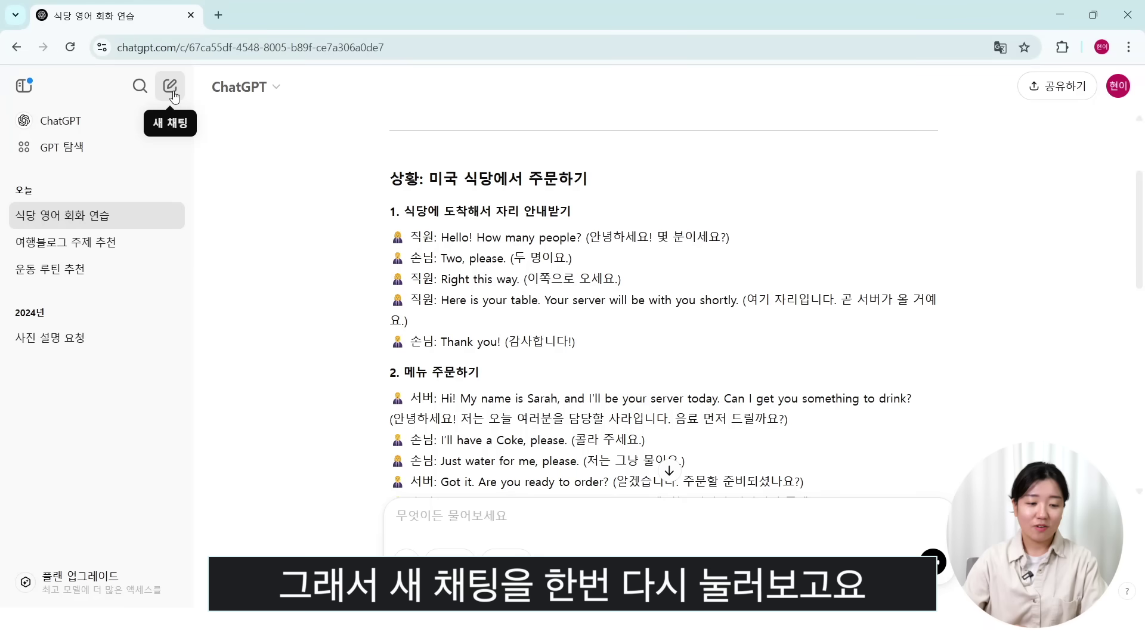
In a new chat, send the prompt "너는 HR전문가야. 마케팅 직무에 지원할 때 강점이 보이는 이력서 항목을 설명해줘. 일반적인 자기소개서 예문도 제시해줘.".
left_click(169, 87)
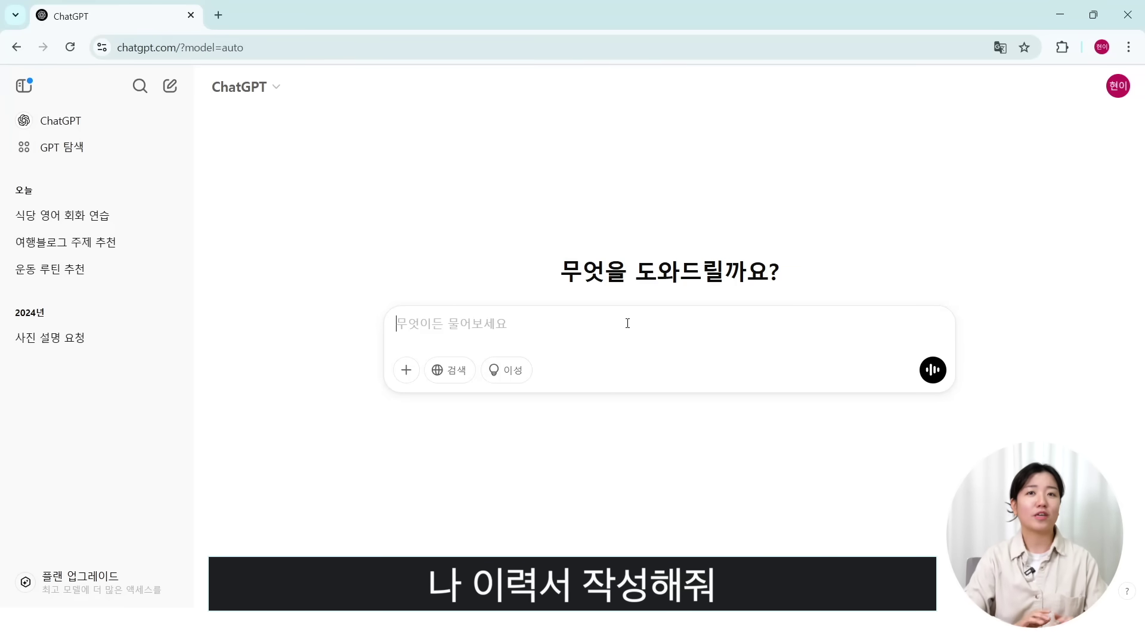
type("너는 HR전문ㄱ")
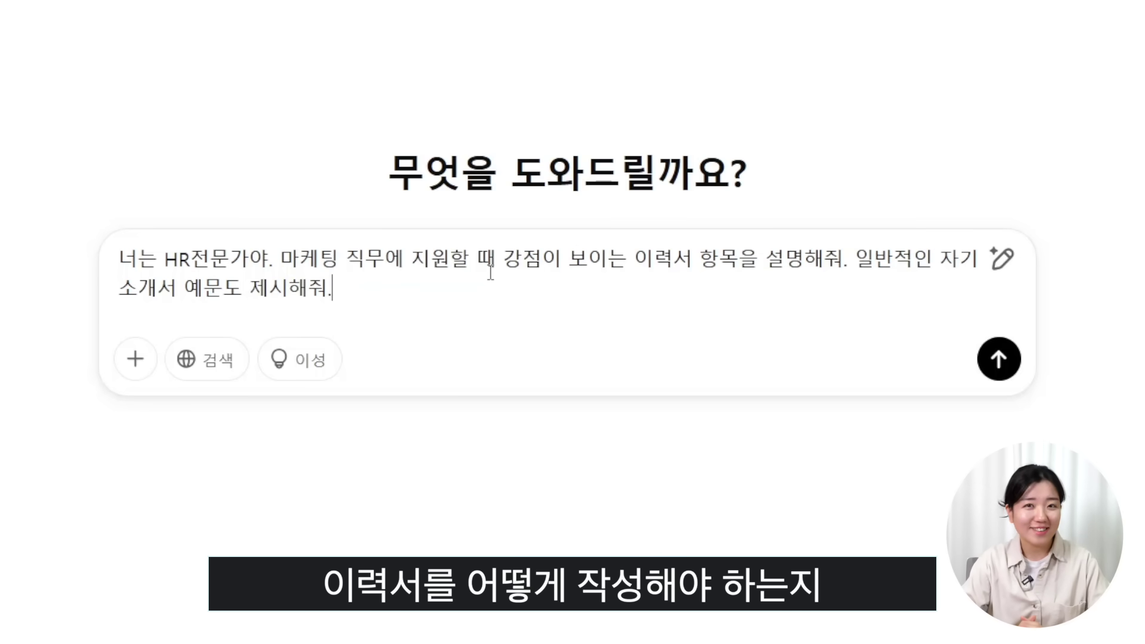
key("Return")
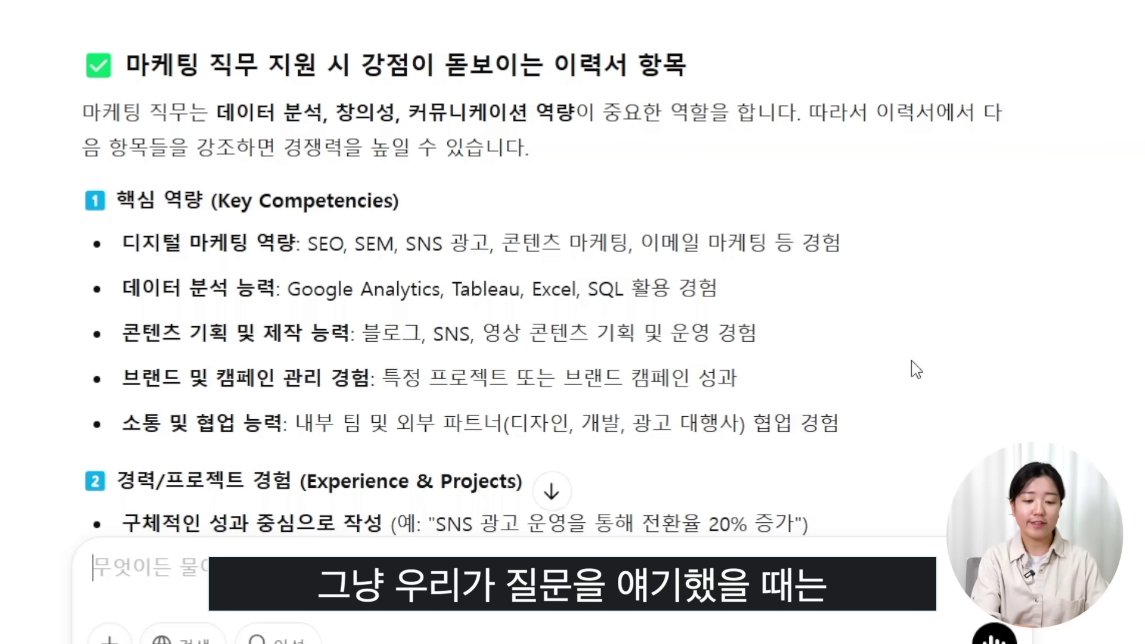
scroll(916, 370, "down", 20)
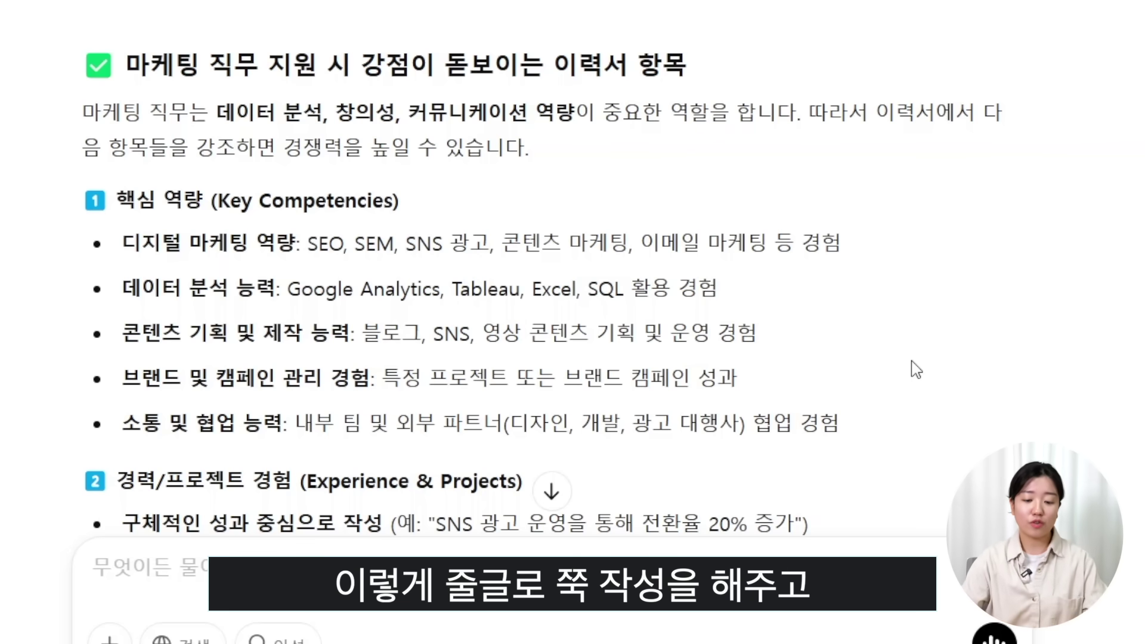
scroll(916, 322, "down", 10)
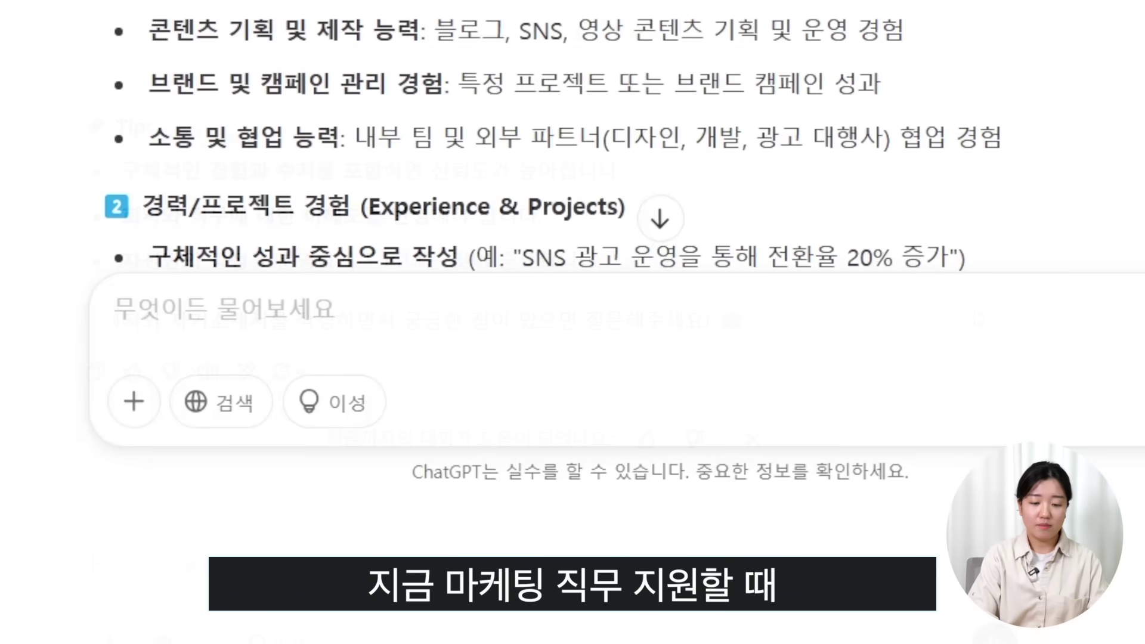
Send the follow-up "마케팅 직무 지원할때 강점이 돋보이는 이력서 항목을 표로 작성해줘." with the column headings "항목|설명" on a second line.
type("마케팅 지")
type("ㄱ무 지원할때 ㄱ")
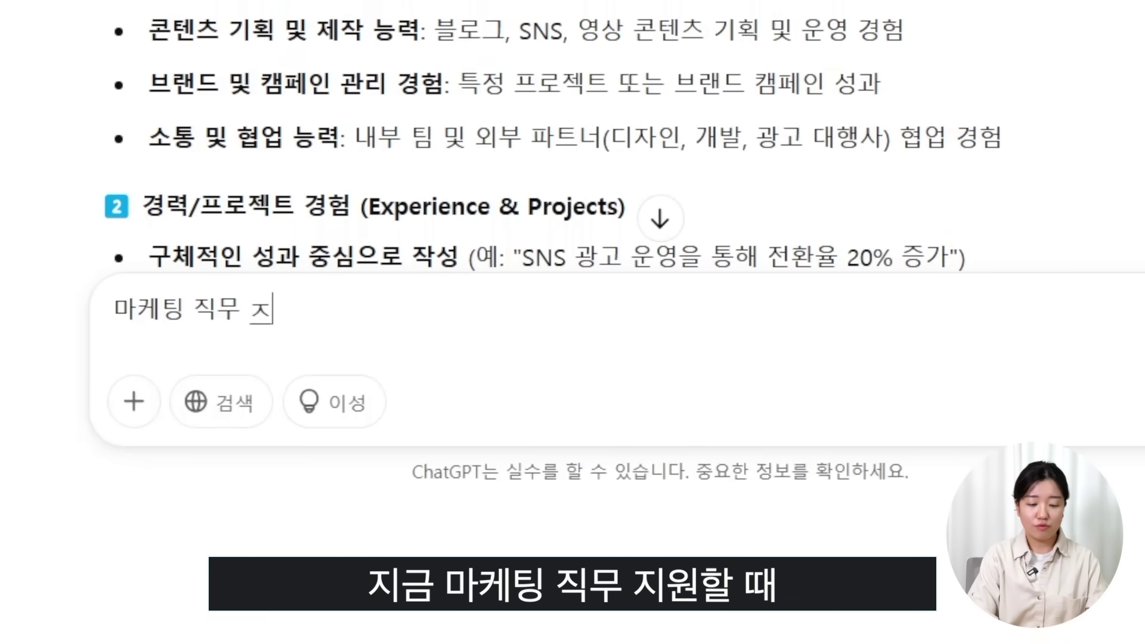
type("강점이 돋보이는 ")
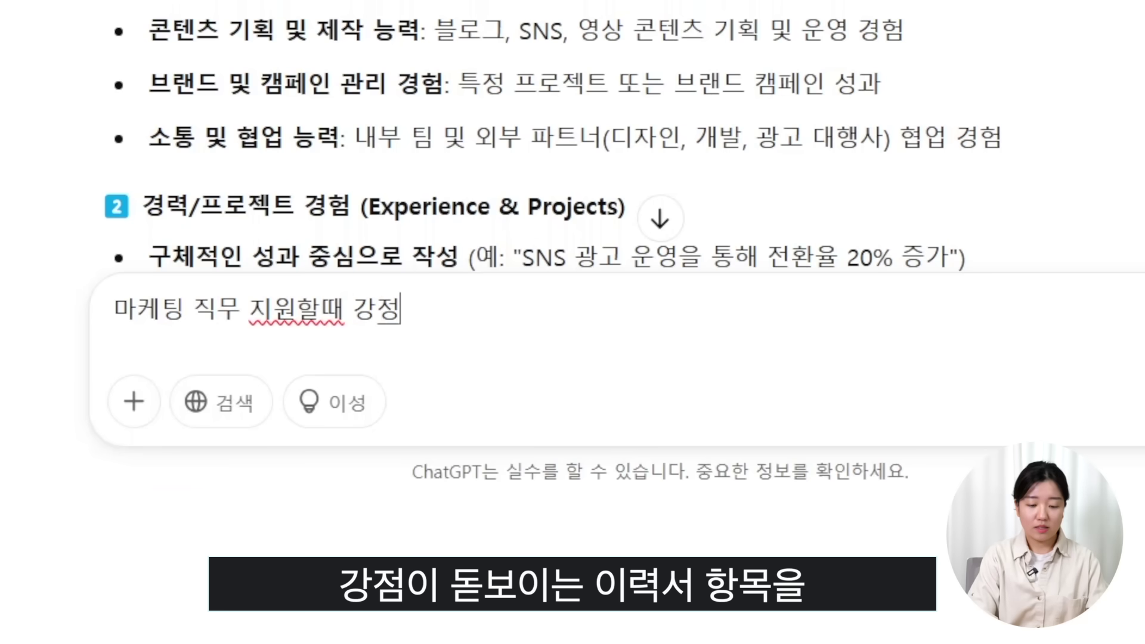
type("이력")
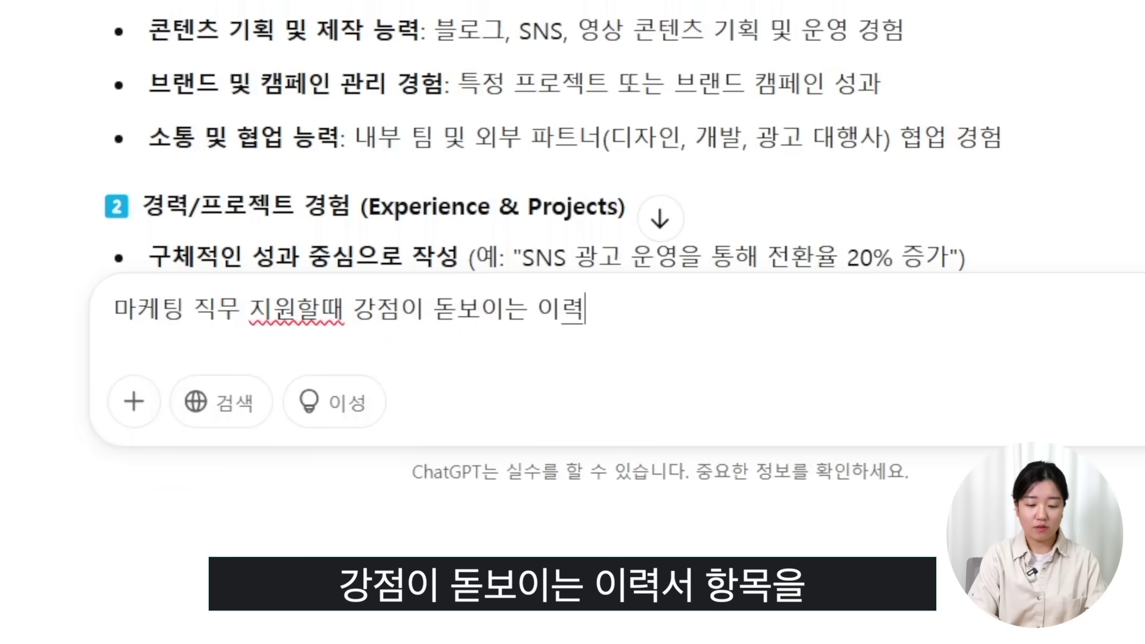
type("서 항목을 표로 작성해줘.")
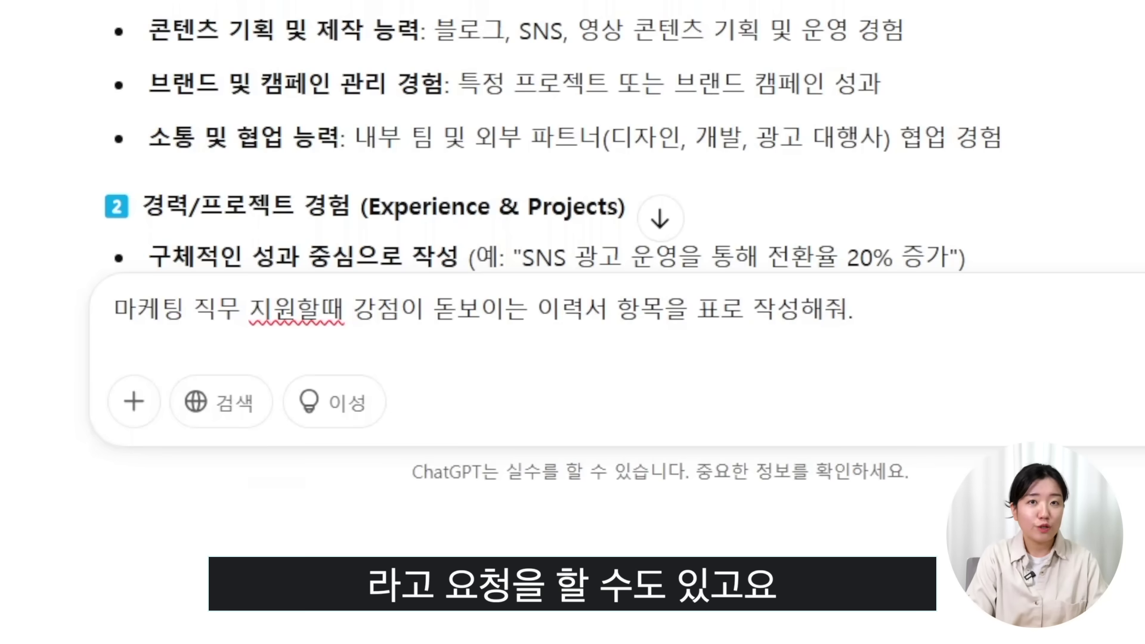
key("shift+Return")
type("항목|설명")
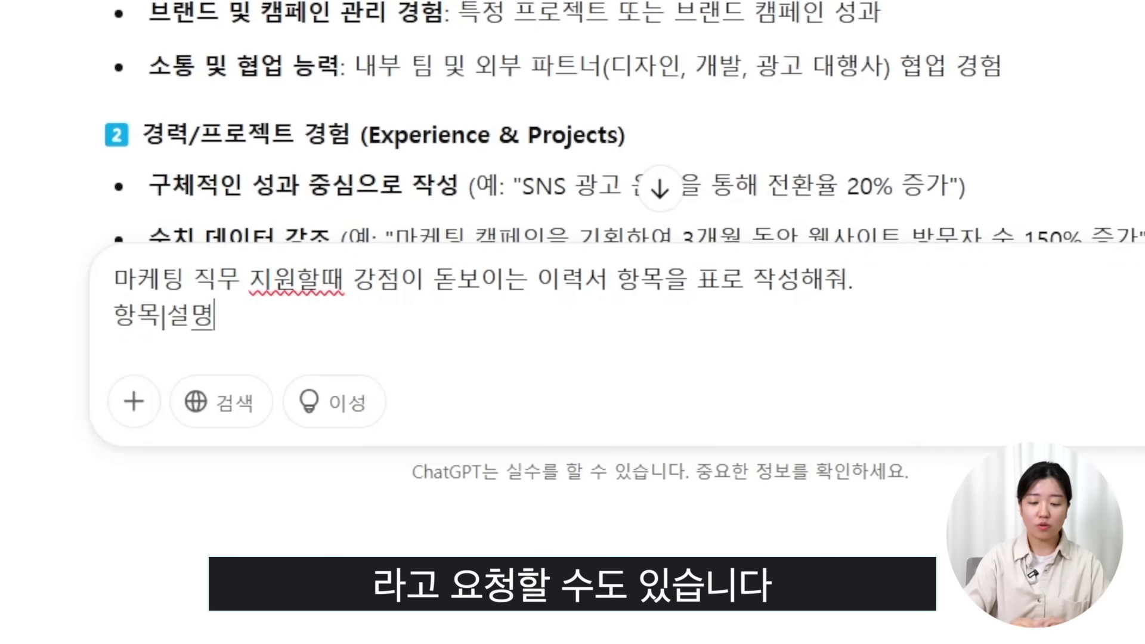
key("Return")
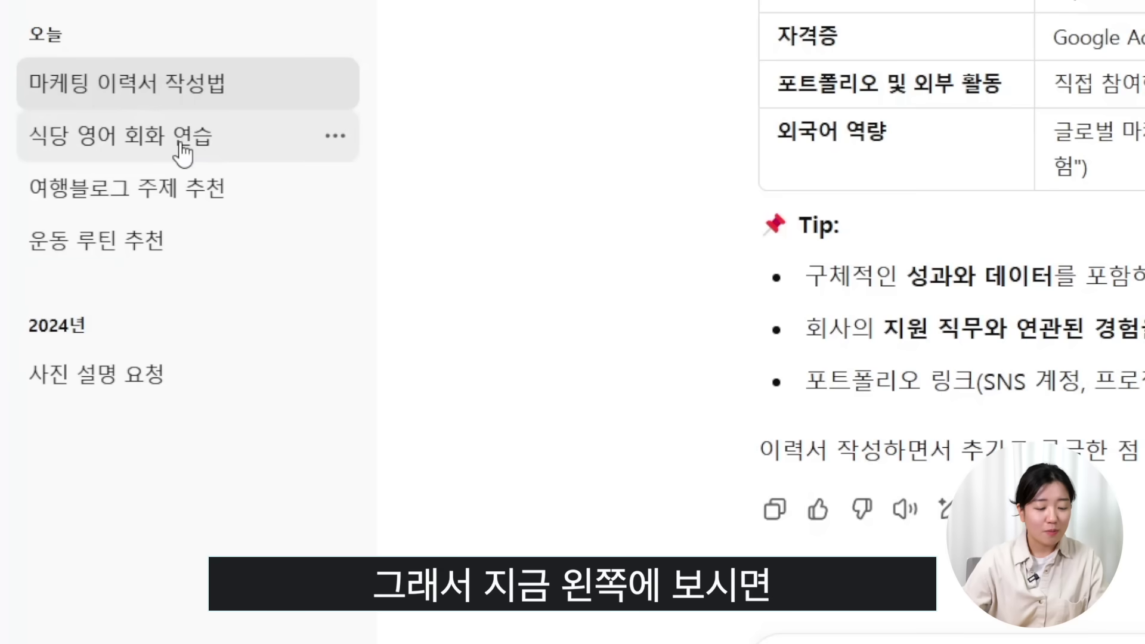
Open the "운동 루틴 추천" chat from the history and rename it "운동 루틴".
left_click(182, 242)
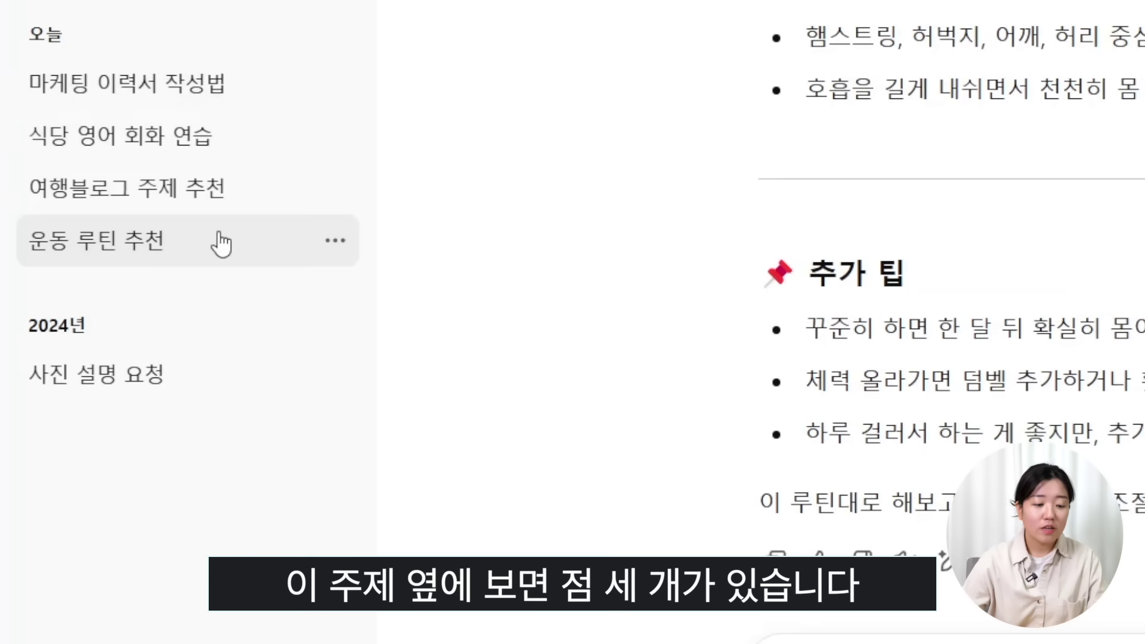
left_click(335, 241)
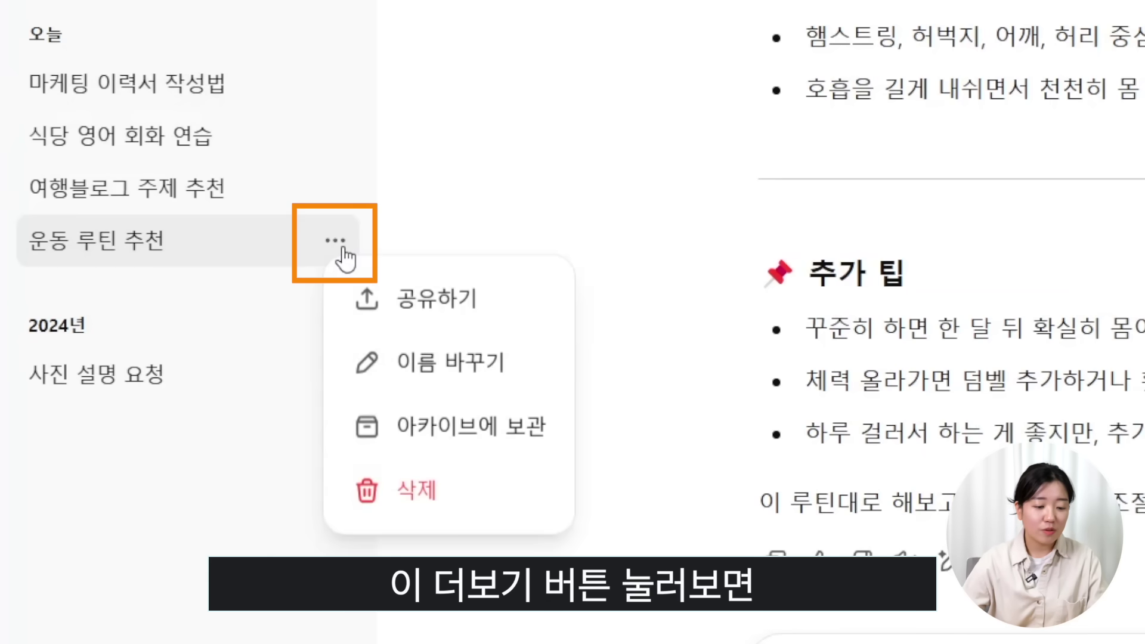
left_click(477, 371)
key("BackSpace")
key("BackSpace")
key("BackSpace")
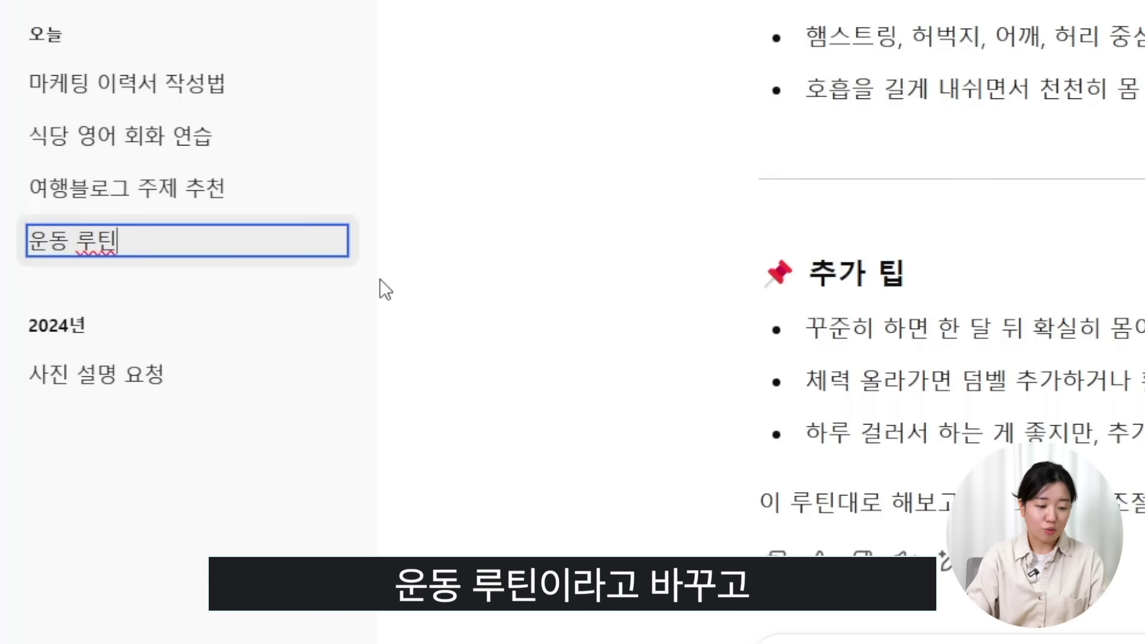
key("Return")
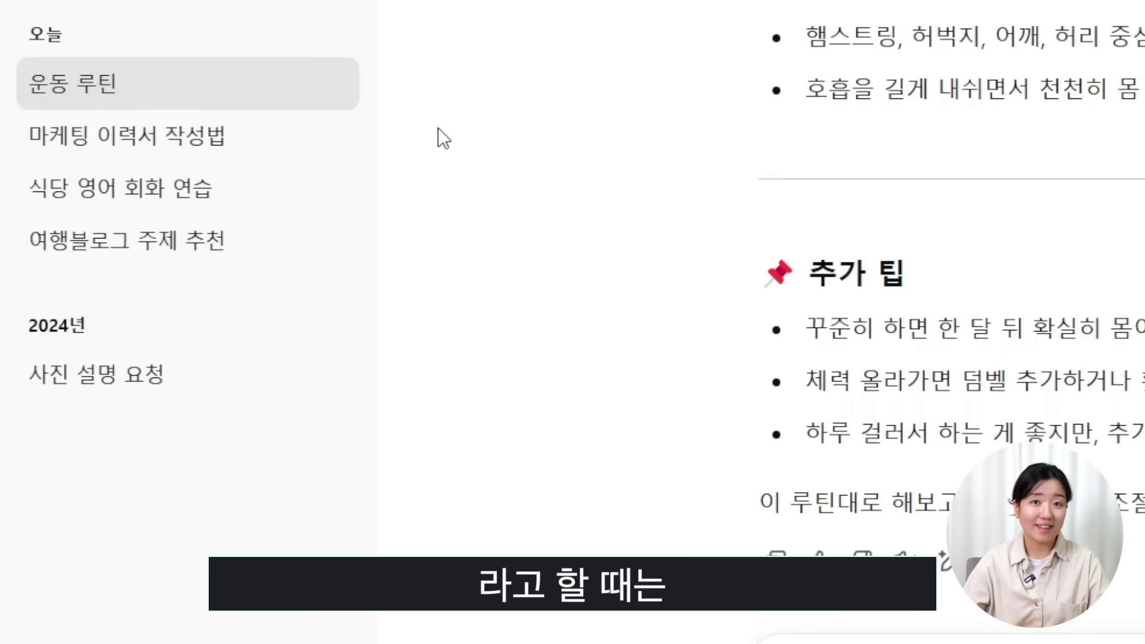
Archive the "운동 루틴" chat and open it again from the archived chats managed in the settings.
left_click(342, 85)
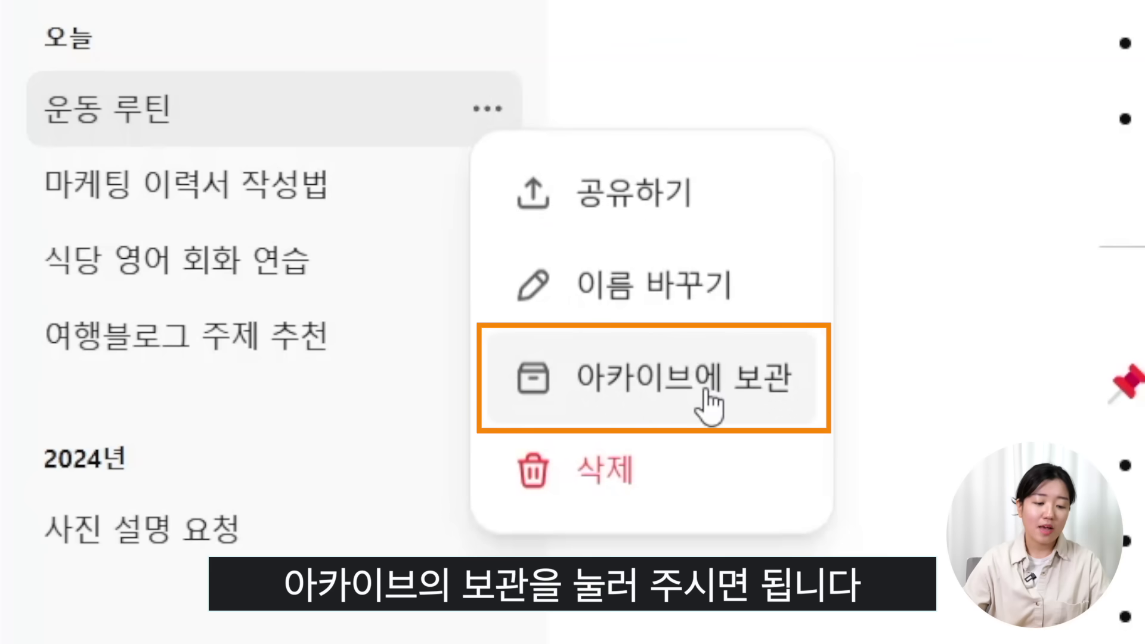
left_click(705, 392)
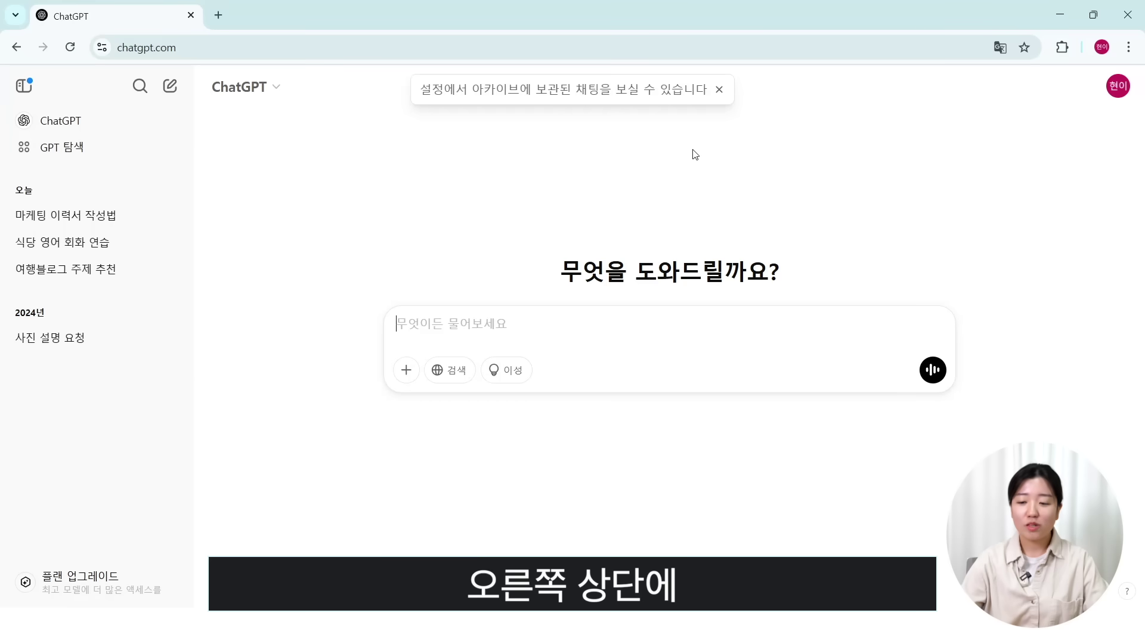
left_click(1116, 90)
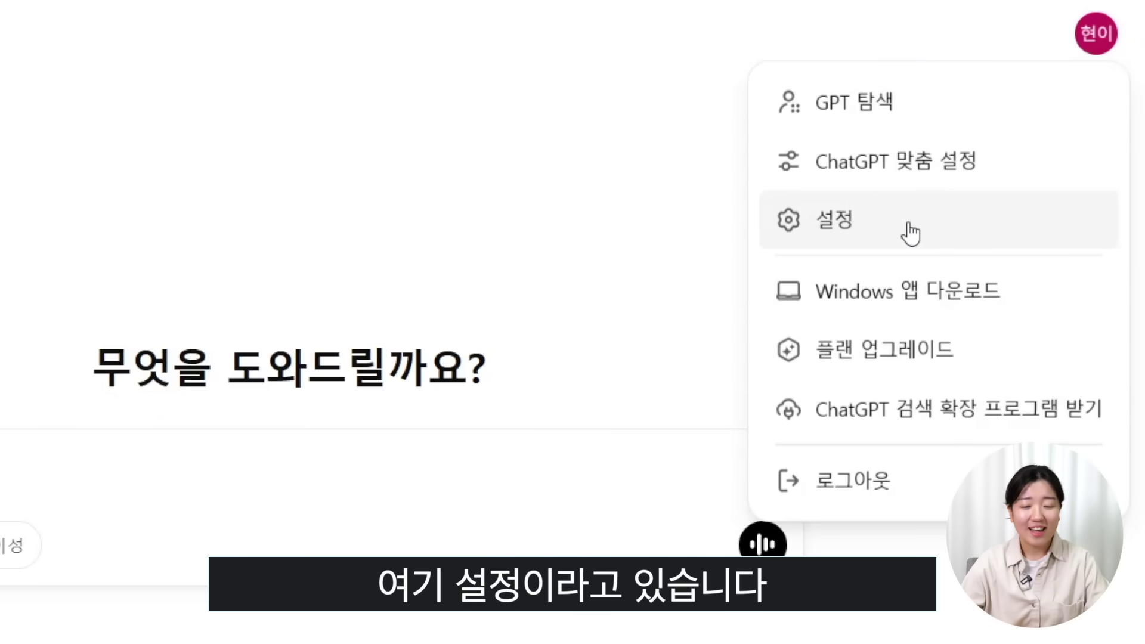
left_click(910, 234)
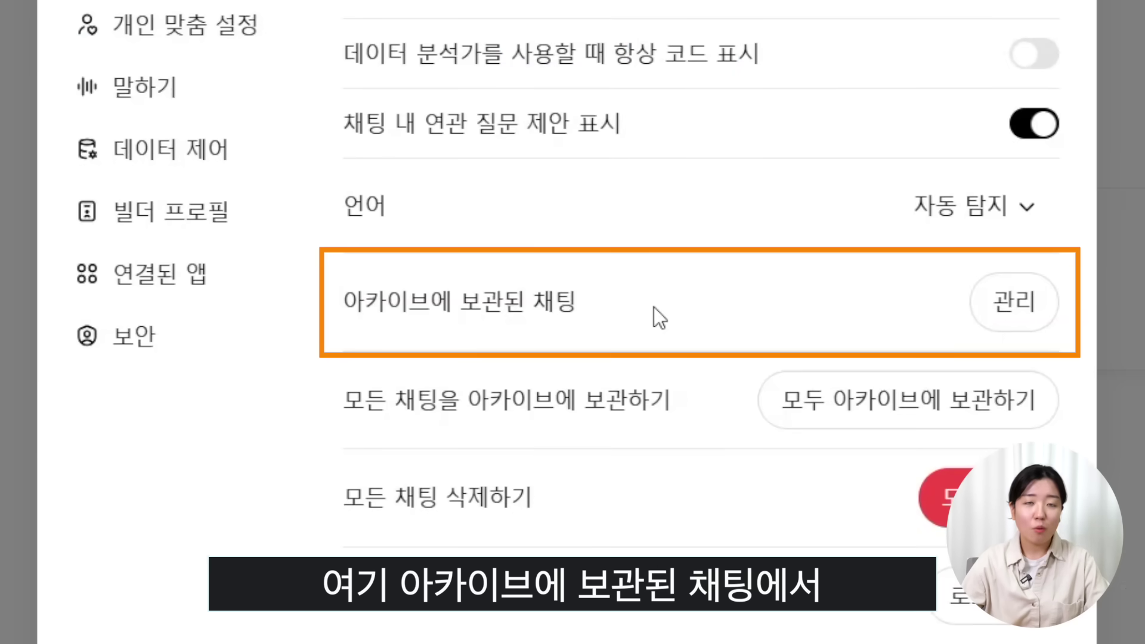
left_click(1001, 310)
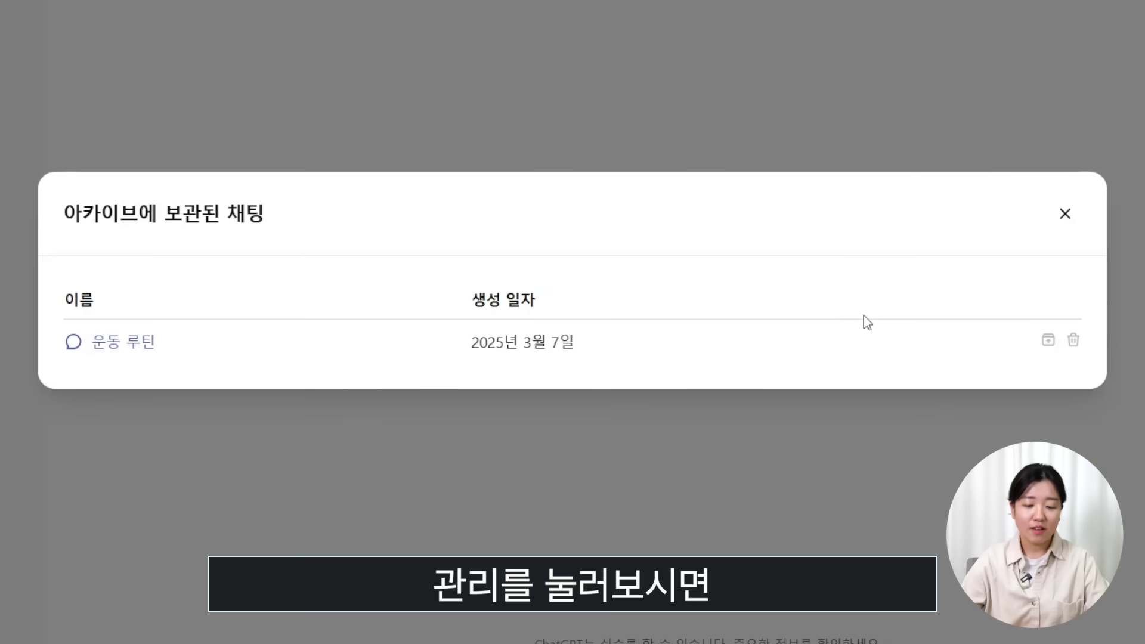
left_click(104, 346)
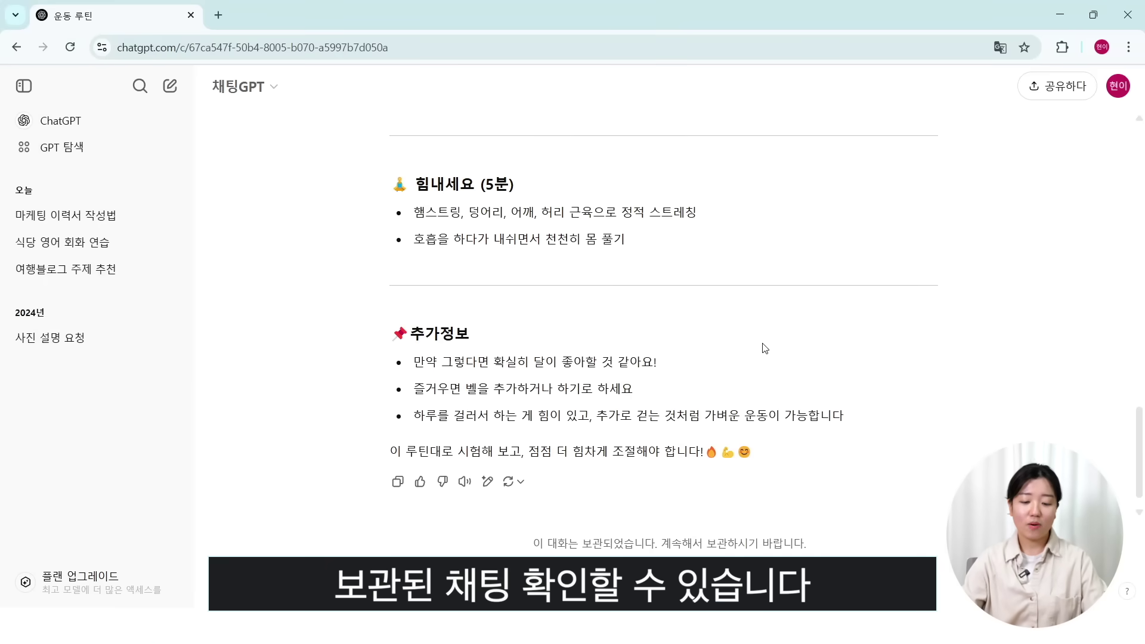
scroll(765, 348, "up", 8)
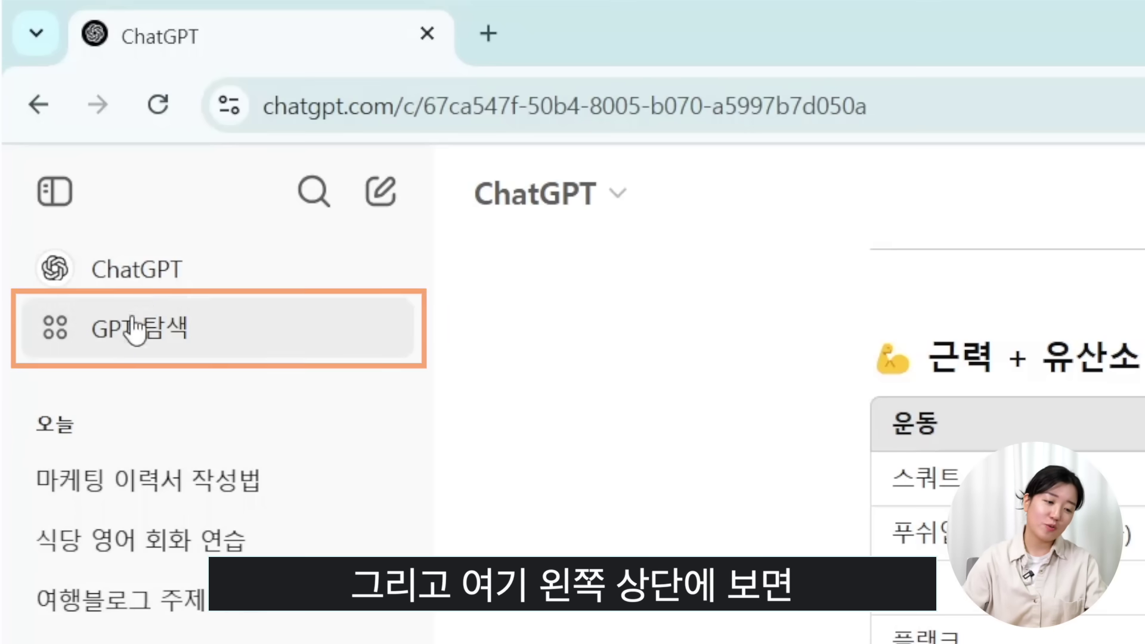
Browse the available GPTs, including the writing (글쓰기) category, and search them for "썸네일".
left_click(177, 346)
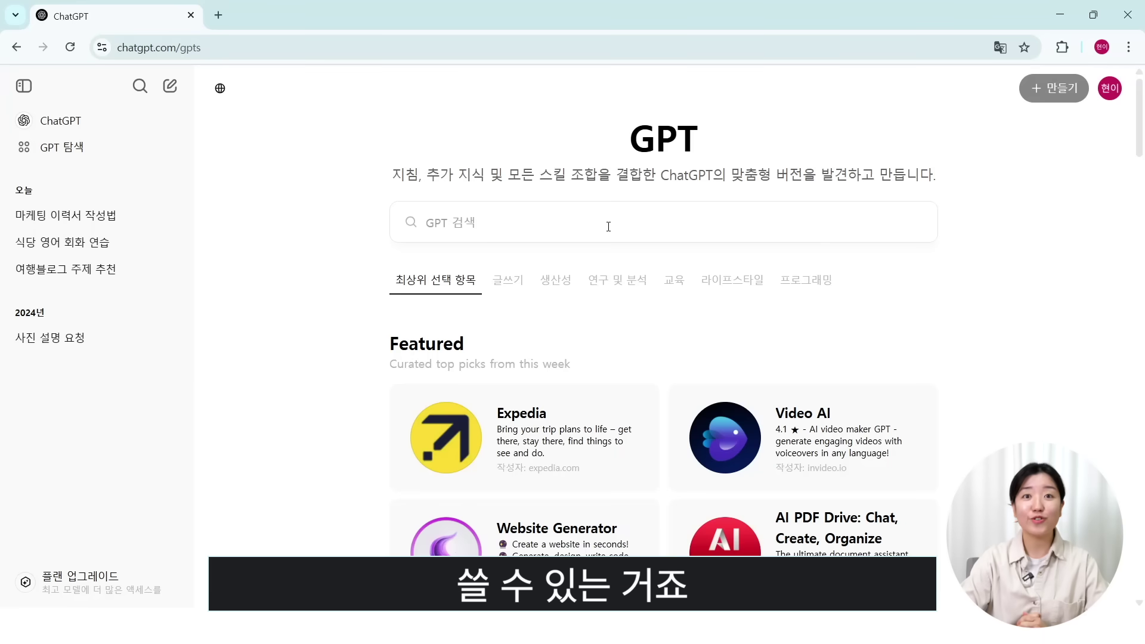
left_click(509, 288)
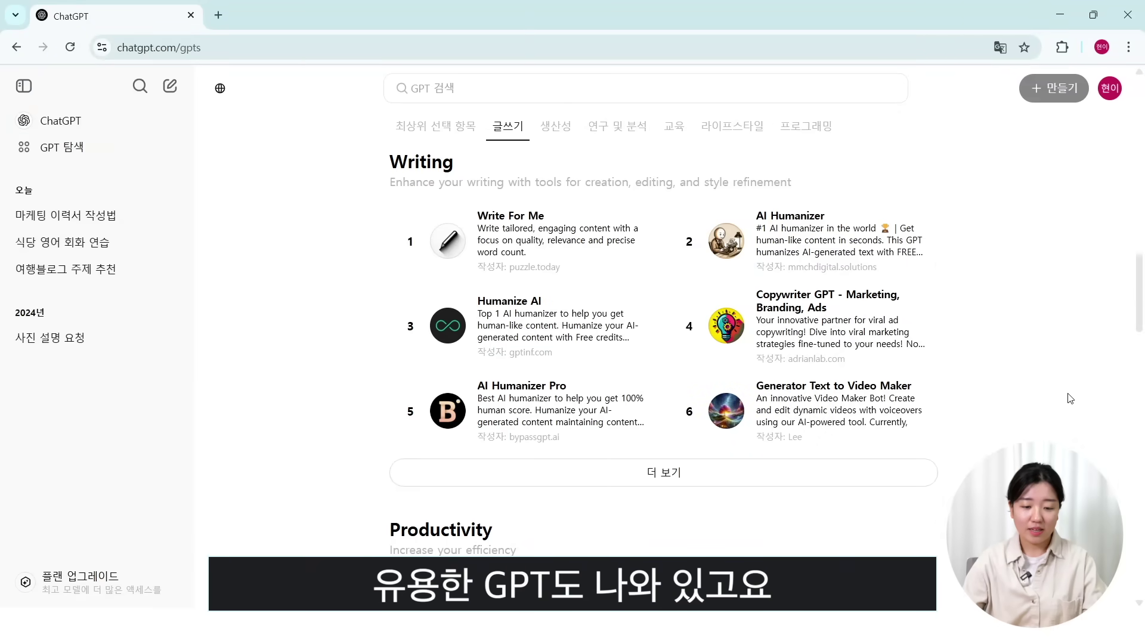
scroll(1069, 398, "up", 8)
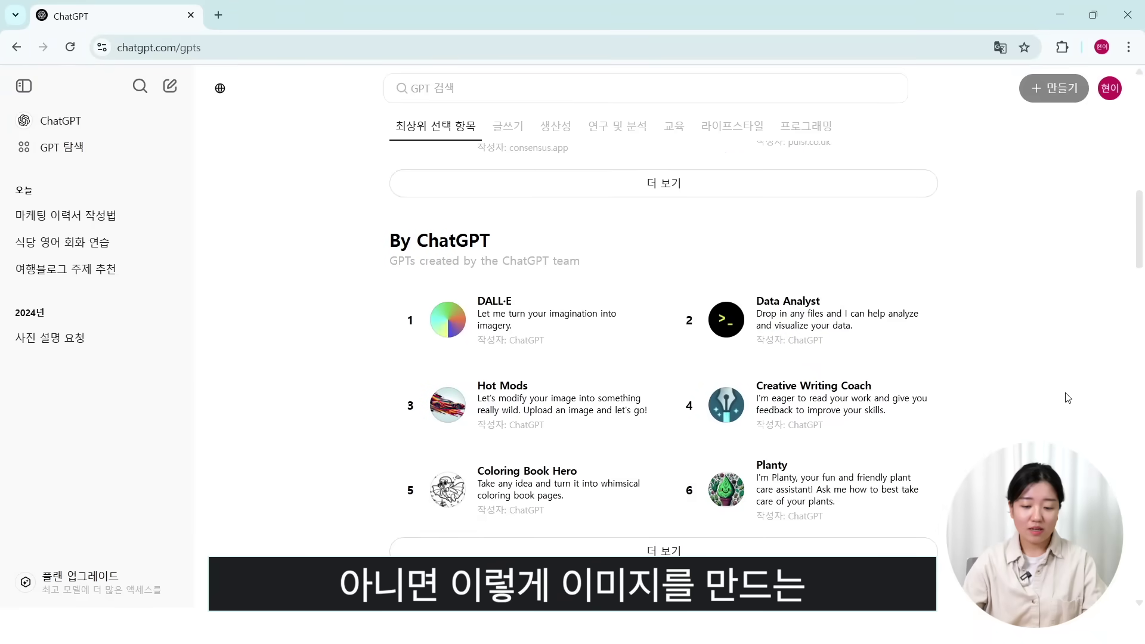
scroll(1067, 398, "down", 7)
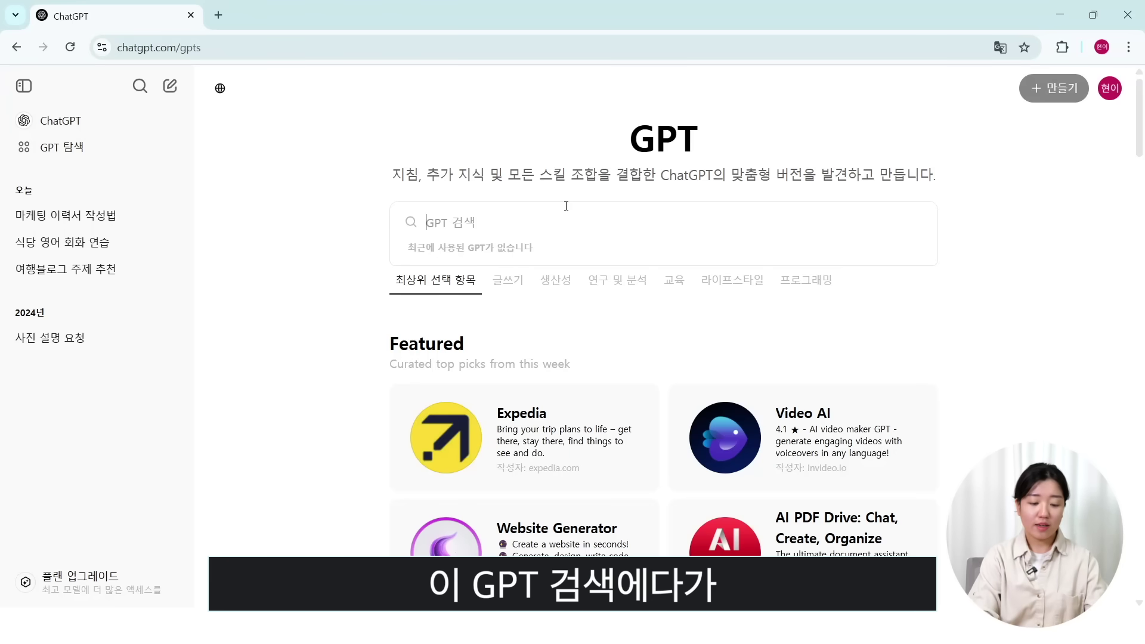
type("썸네일")
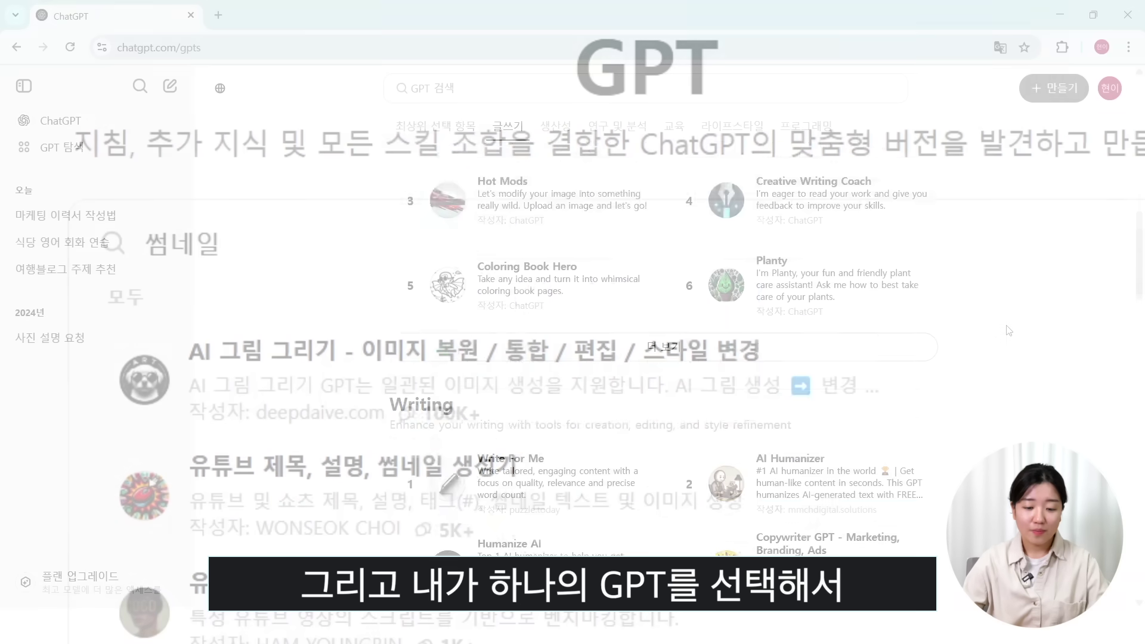
Start a chat with the Write For Me GPT from the Writing category.
scroll(1008, 330, "down", 2)
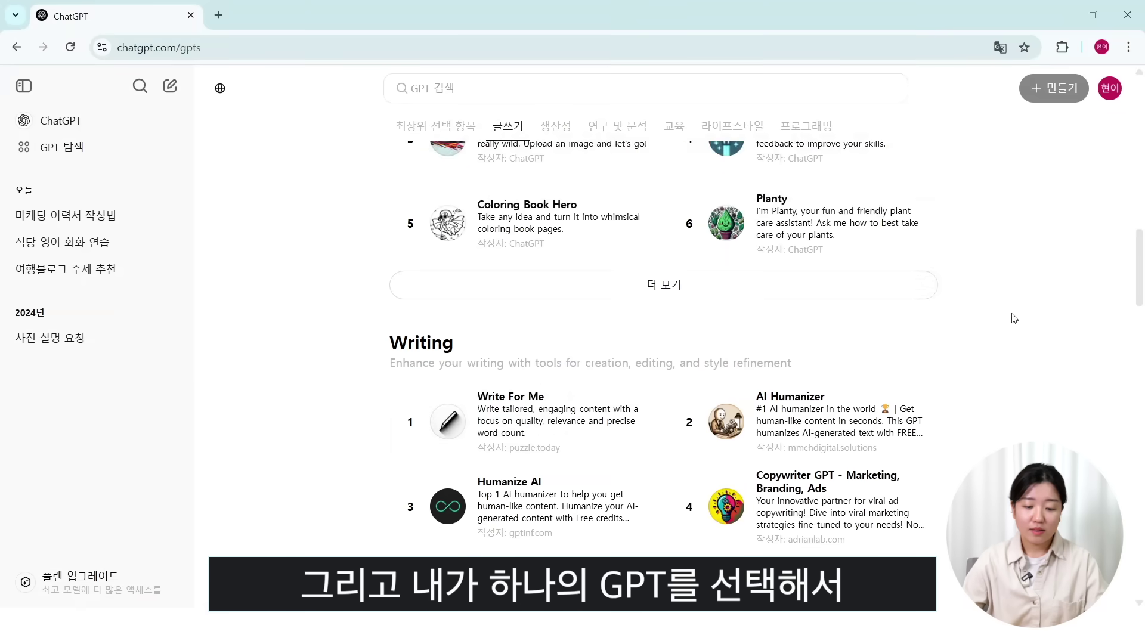
left_click(528, 344)
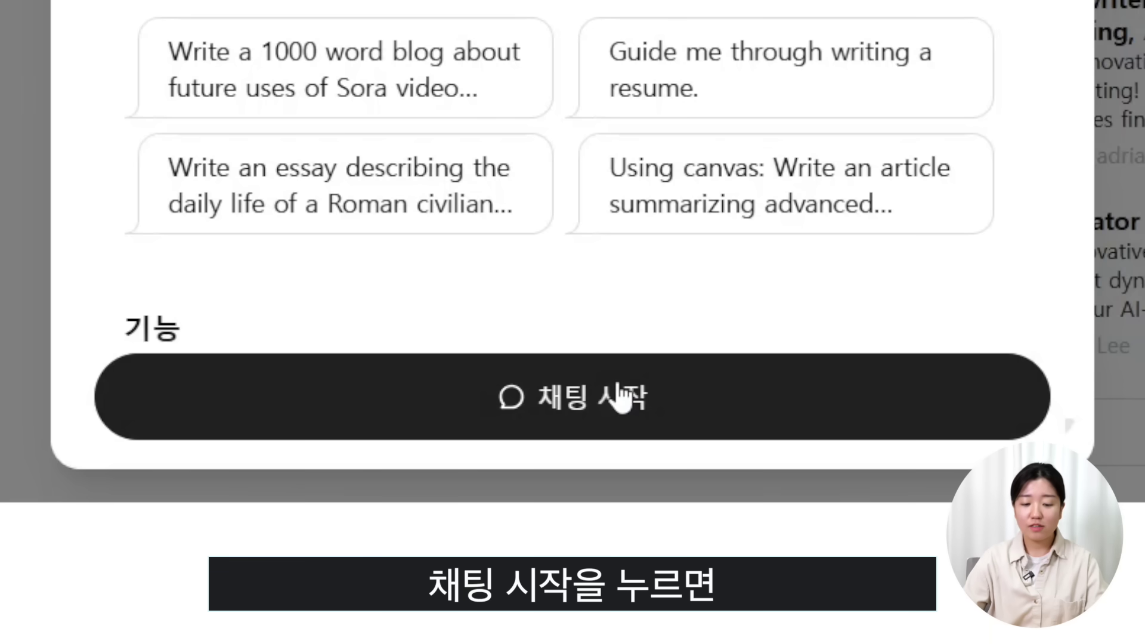
left_click(620, 394)
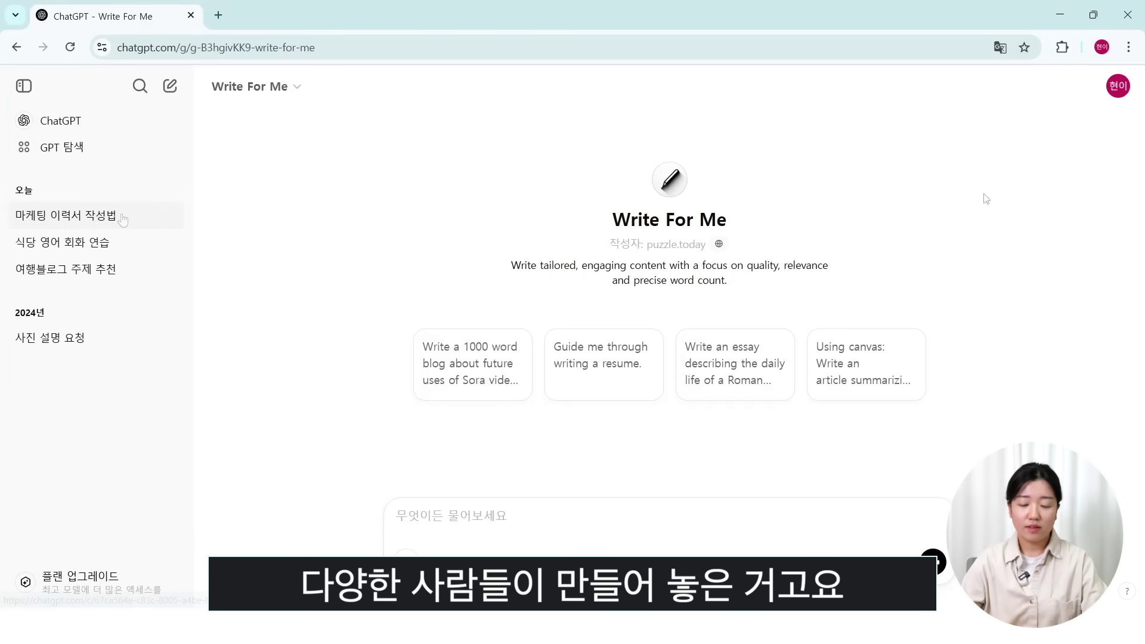
Open the ChatGPT customization settings (맞춤 설정), enter the preferred nickname, and set the occupation to "콘텐츠 크리에이터".
left_click(1114, 89)
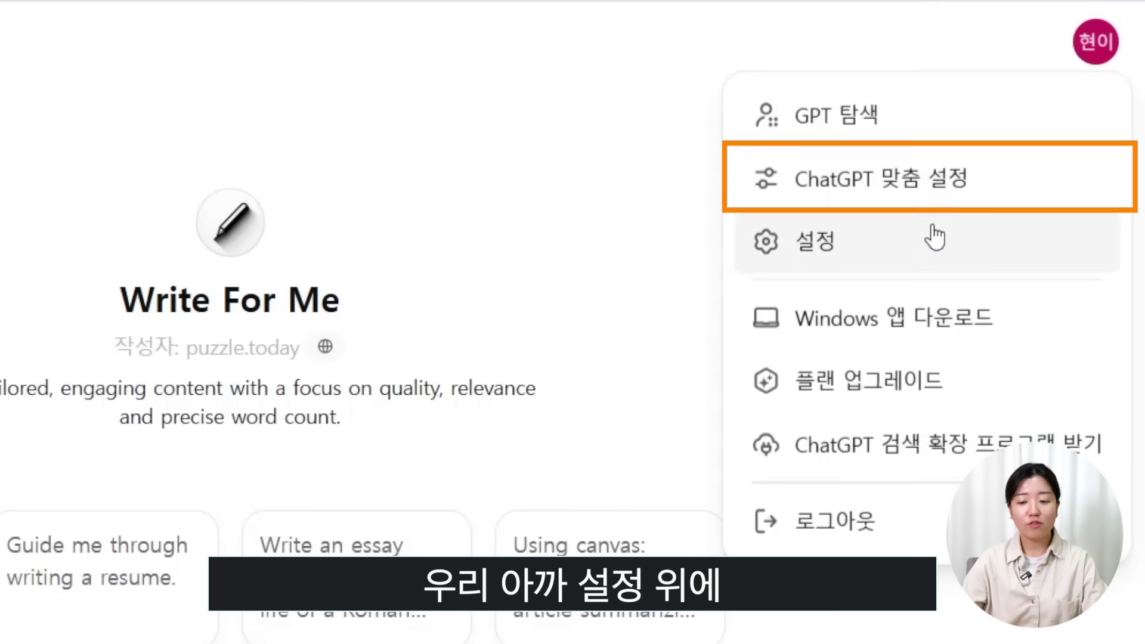
left_click(956, 182)
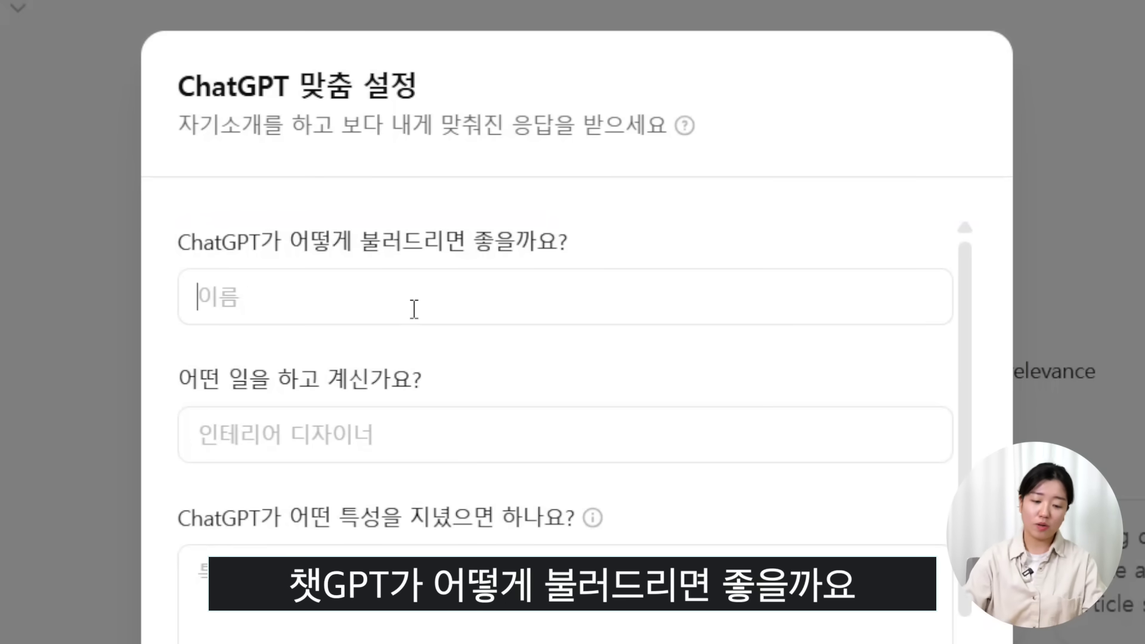
type("디북이")
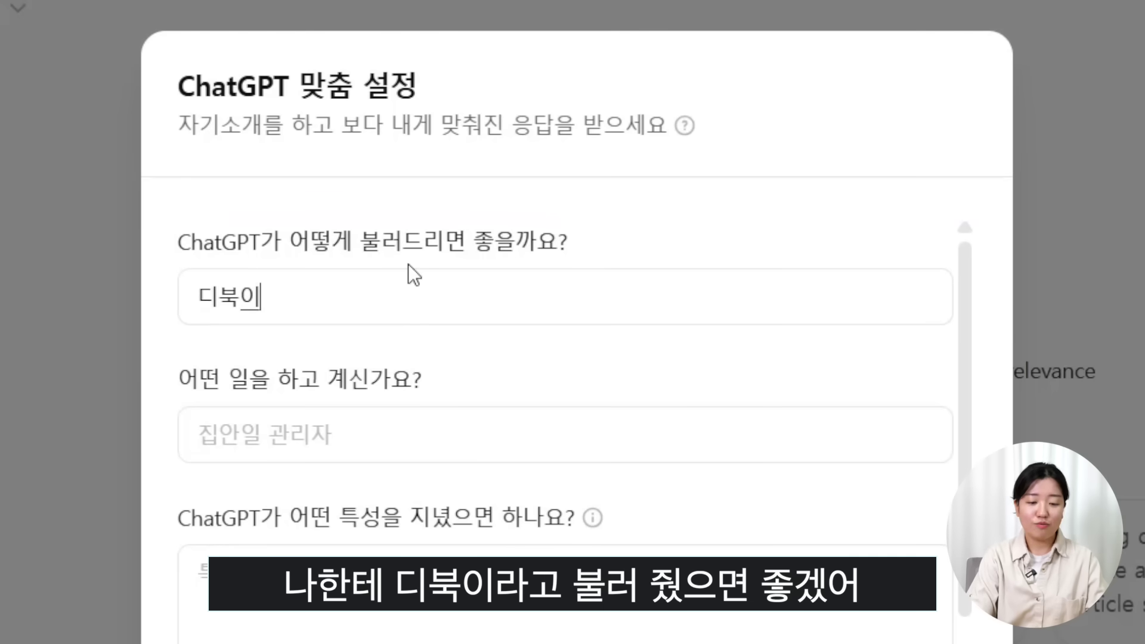
key("Tab")
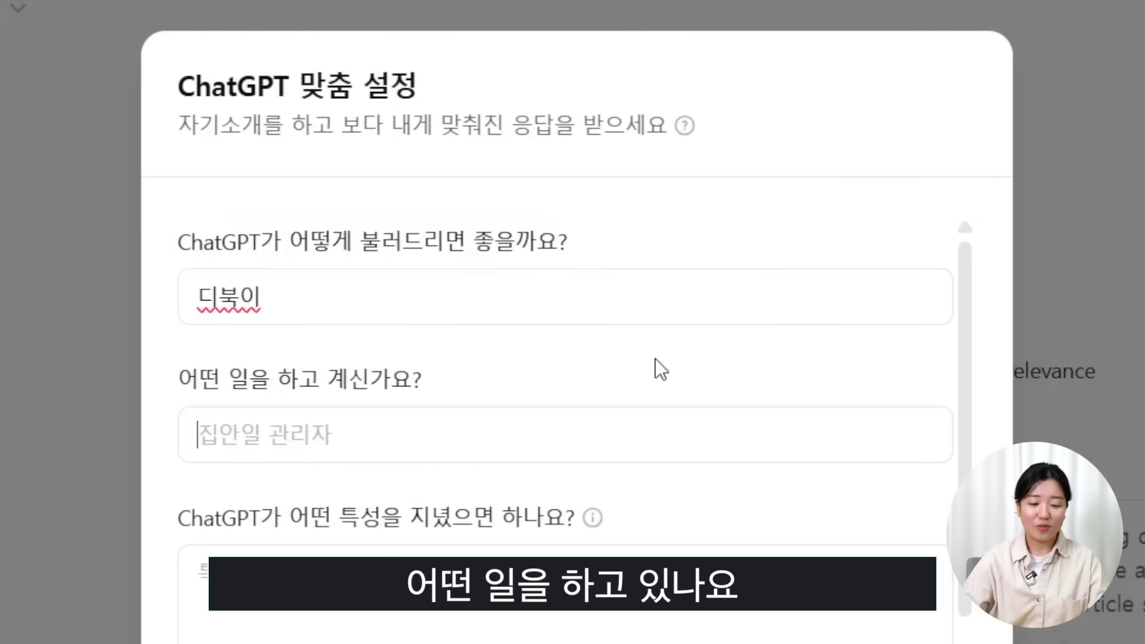
type("콘텐츠 크리")
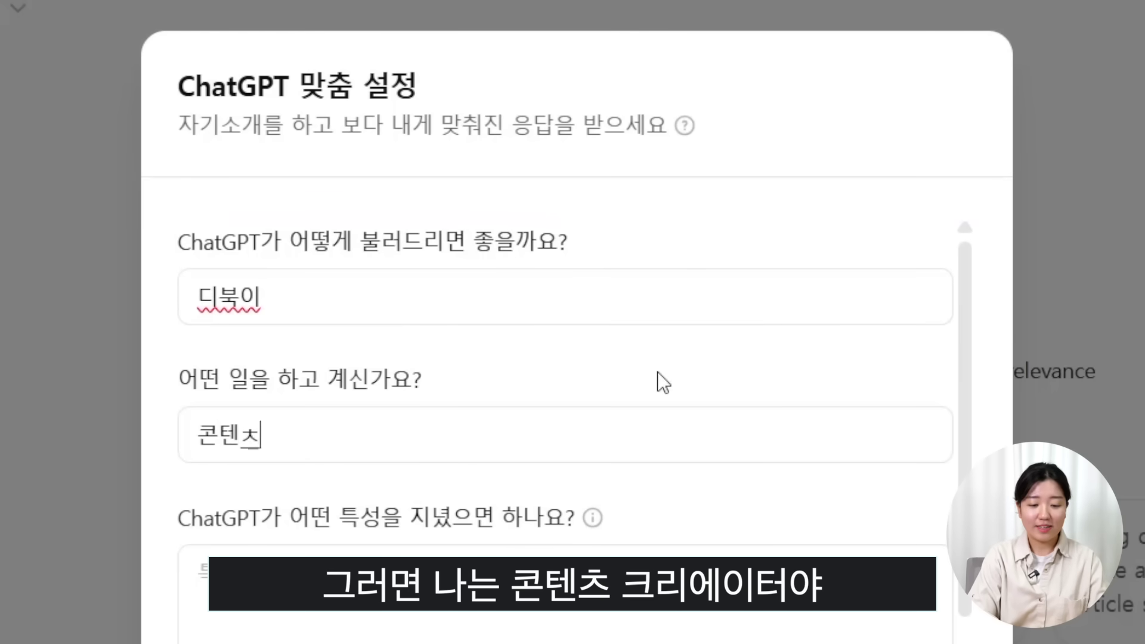
type("에이터")
key("Tab")
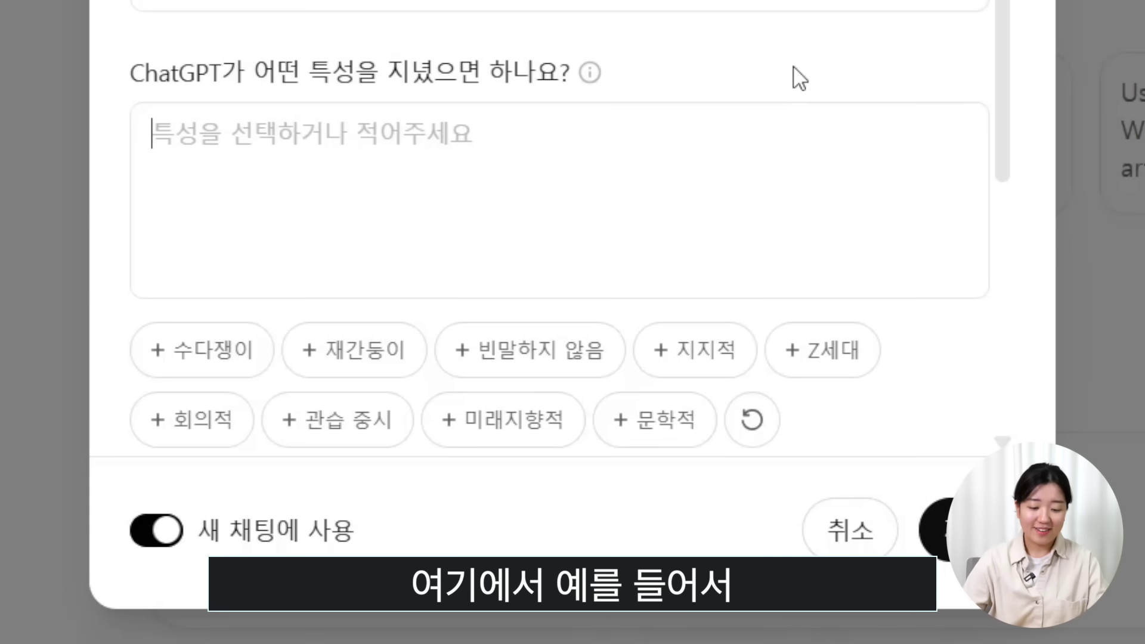
Describe ChatGPT's desired traits as "너는 전문가야. 답변을 할 때 항목과 예시를 구체적으로 제시해야해. 질문에 대해서 요약을 하고, 예시를 만들어줘.".
scroll(796, 86, "down", 3)
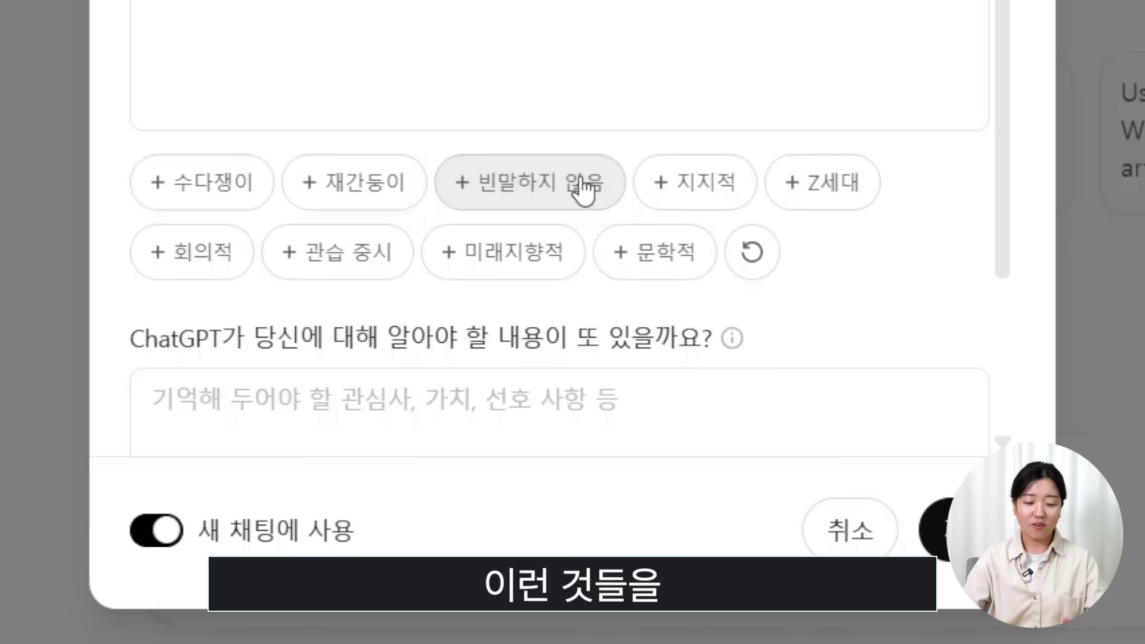
scroll(511, 8, "down", 3)
scroll(511, 2, "up", 3)
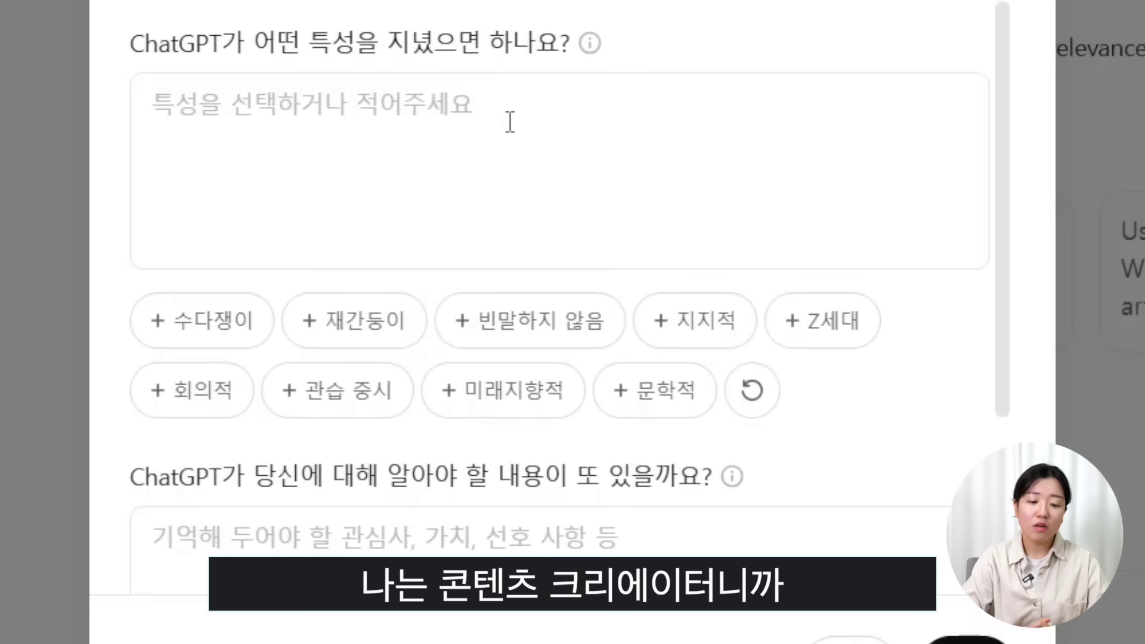
left_click(510, 123)
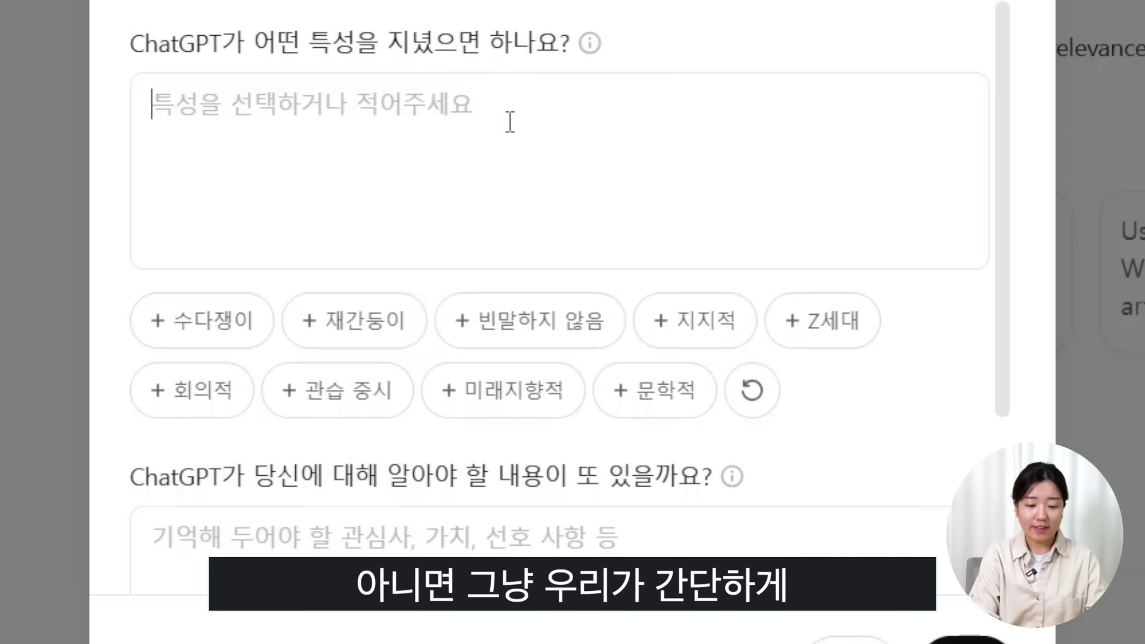
type("너는 ")
type("전무")
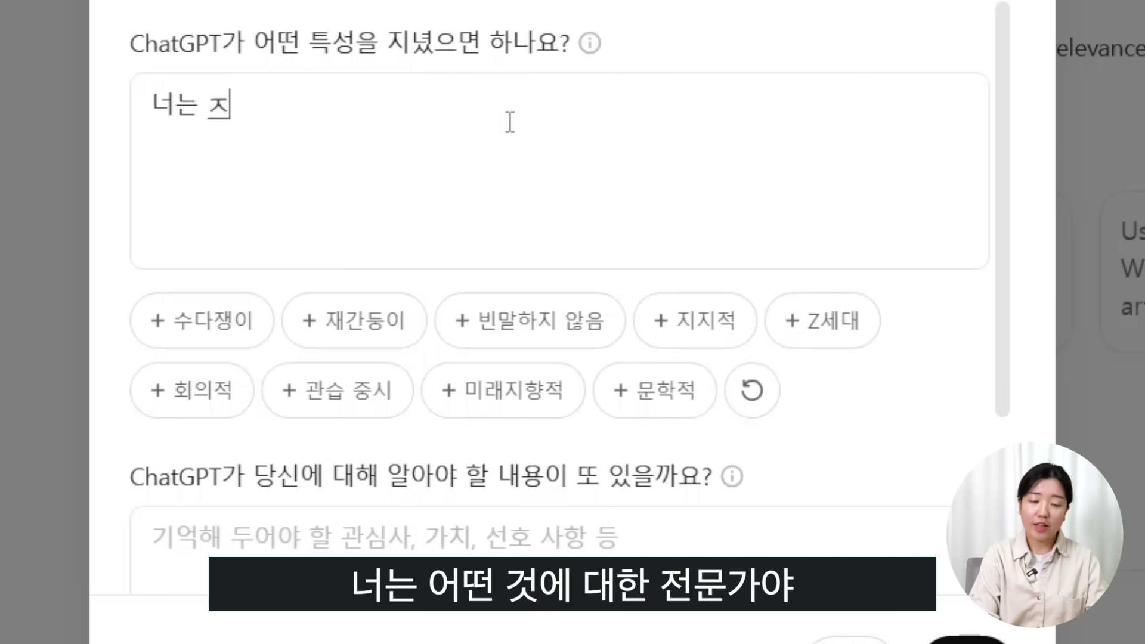
type("문가야")
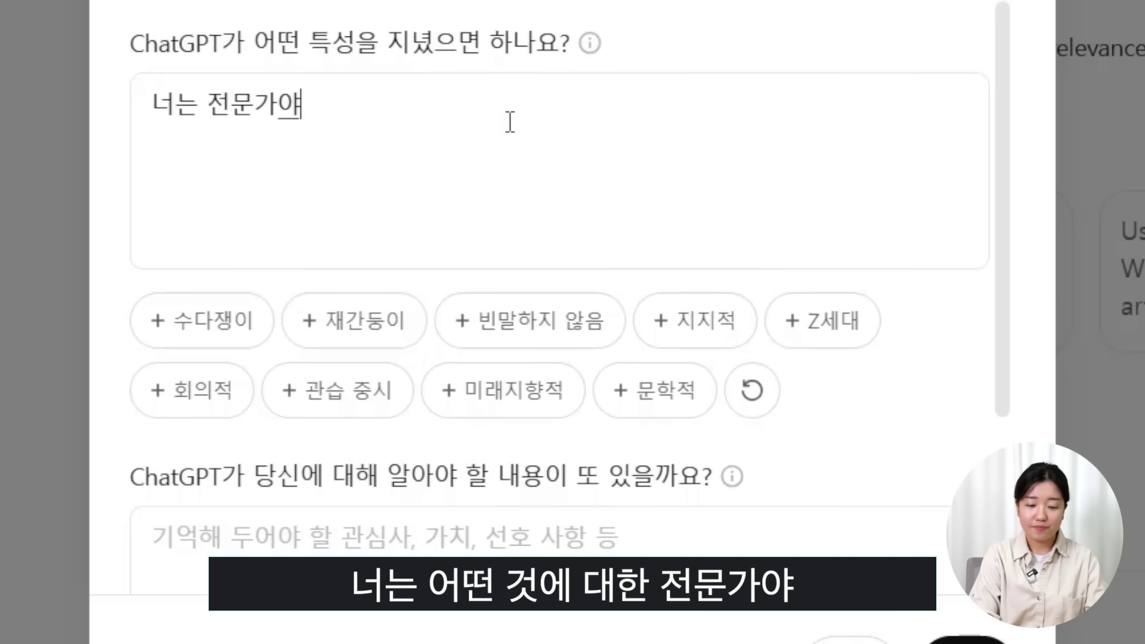
type(". 답변을 할")
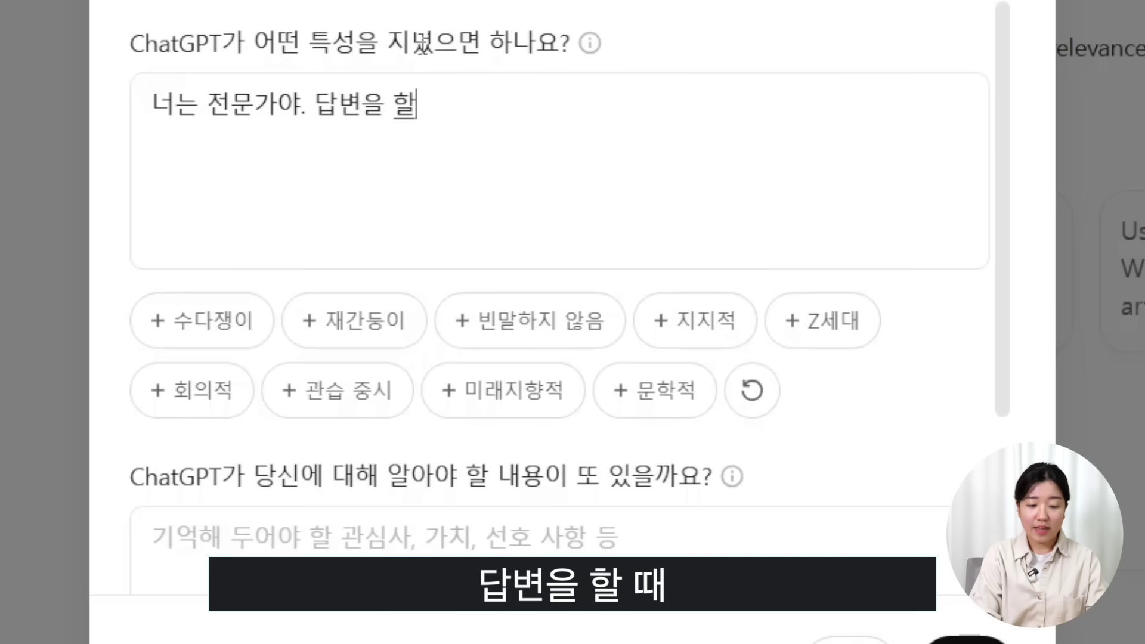
type(" 때 항목과 예시를 구체적으로 ")
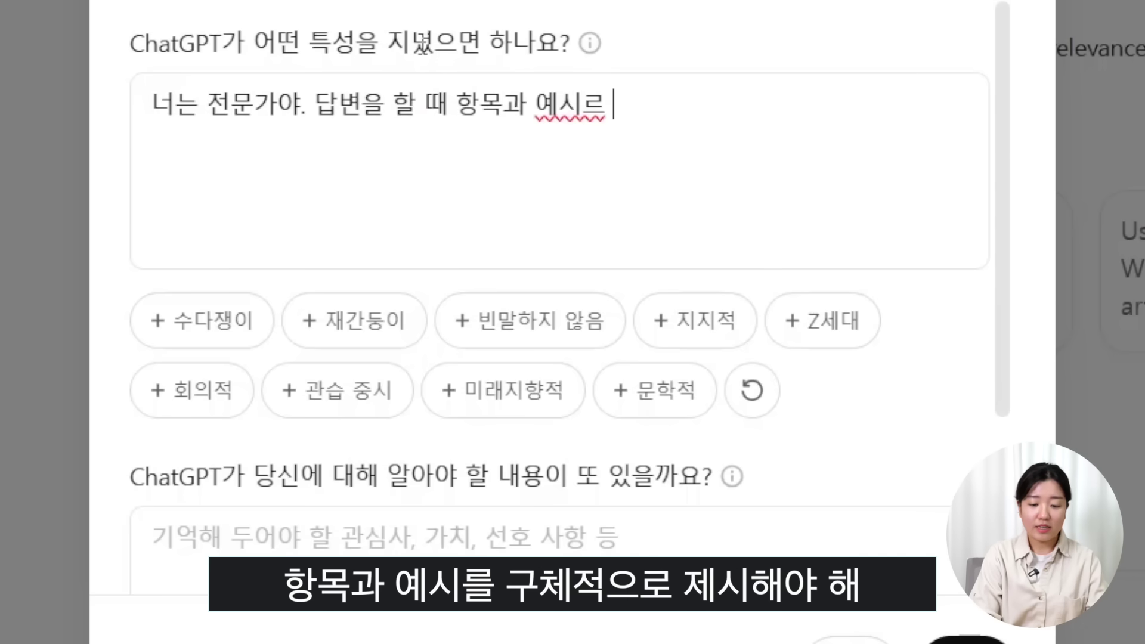
type("제시해야해")
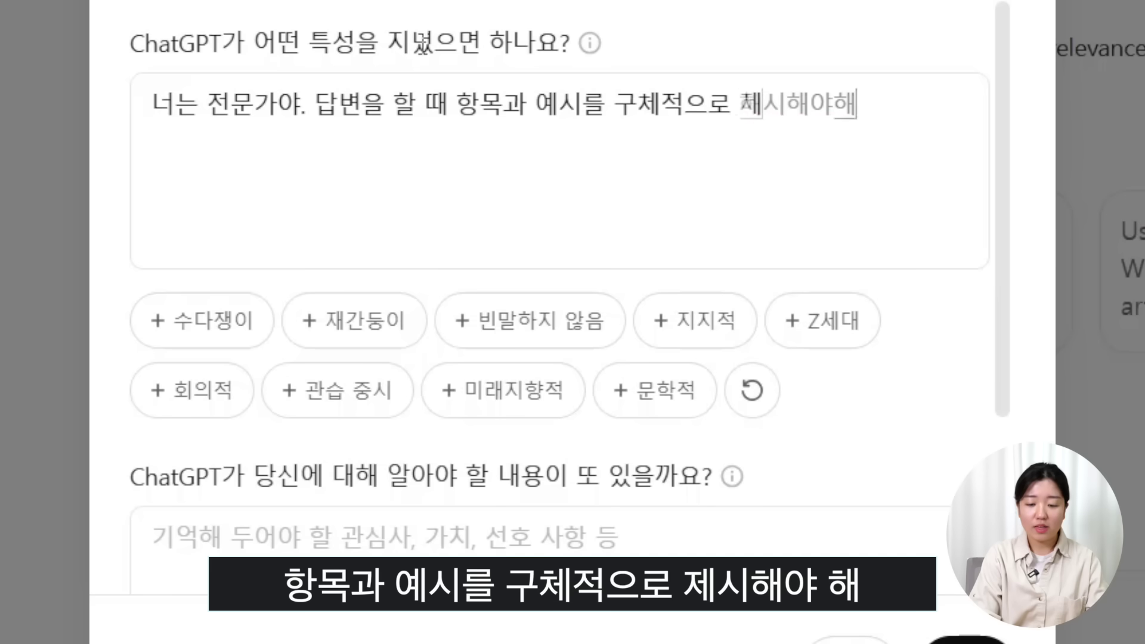
type(". 질문")
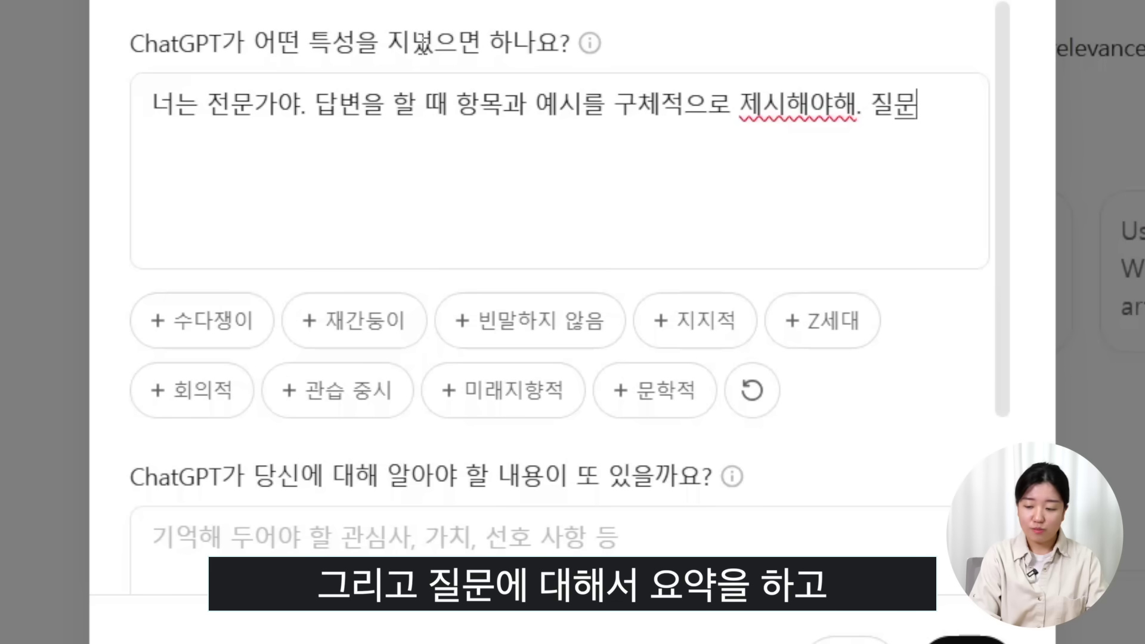
type("에 대해서 요야약을 하고, 옛")
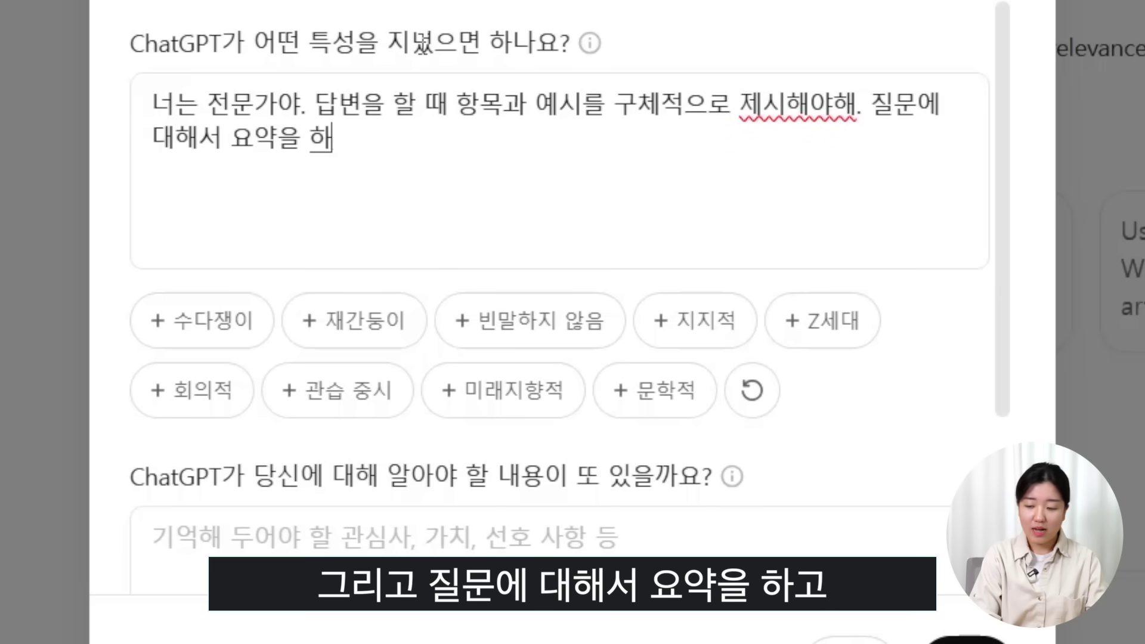
type("시를 ㅁ")
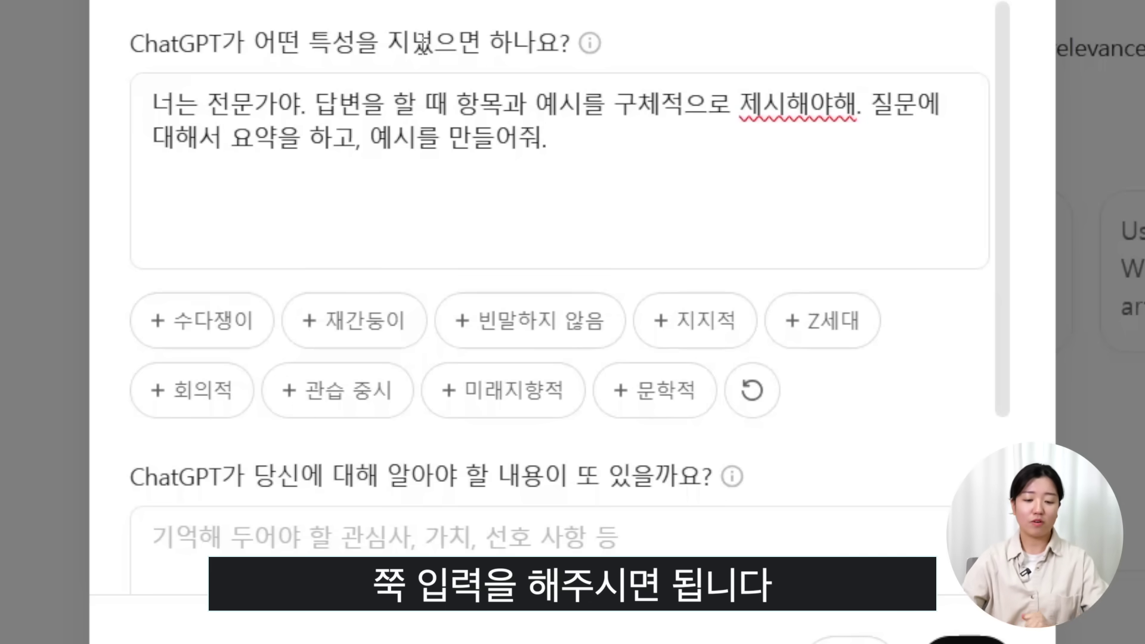
Add the suggested trait "빈말하지 않음" to the traits text and save the customization.
left_click(614, 331)
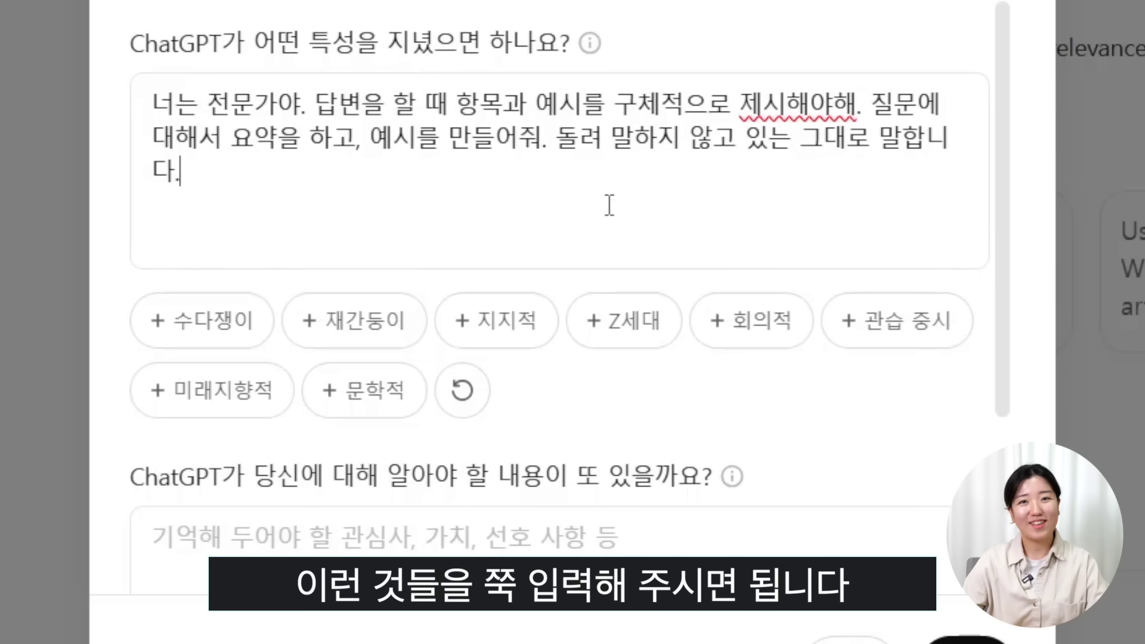
scroll(609, 205, "down", 4)
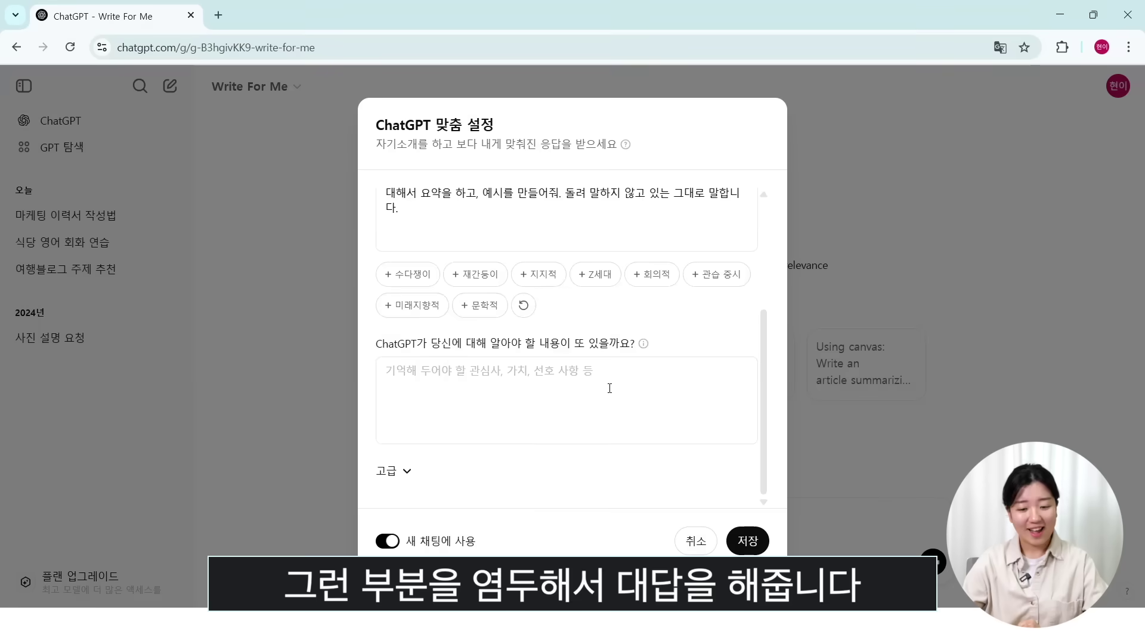
scroll(649, 331, "up", 1)
left_click(747, 541)
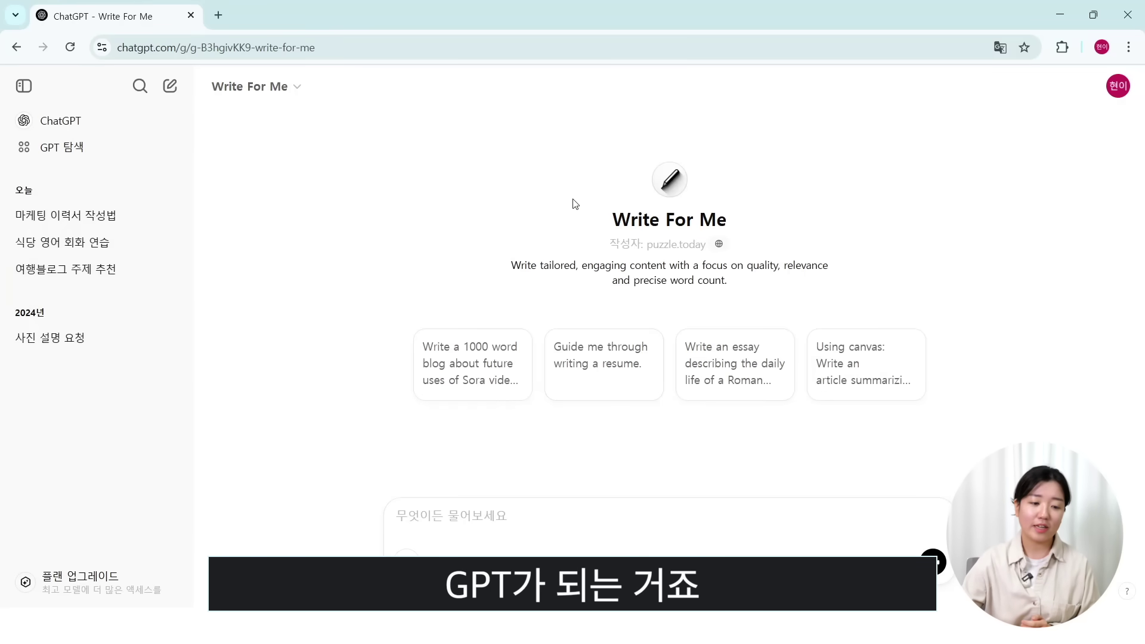
Start a new chat and send the prompt "지피티를 사용할때 효과적인 프롬프트 입력 방법 알려줘".
left_click(161, 88)
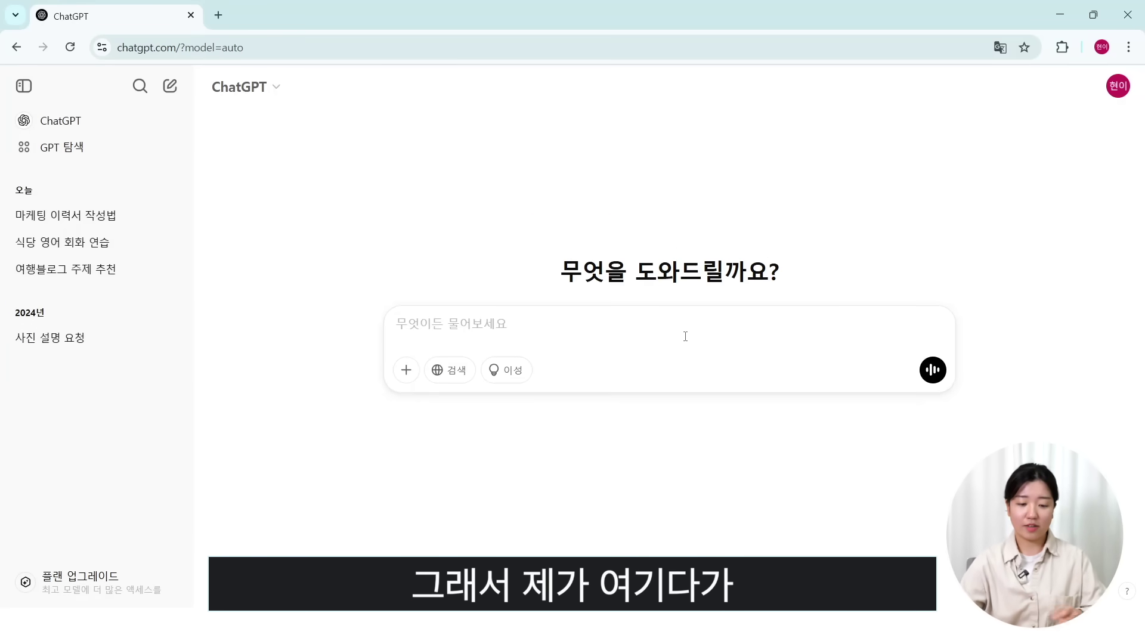
type("지피티를 사용할")
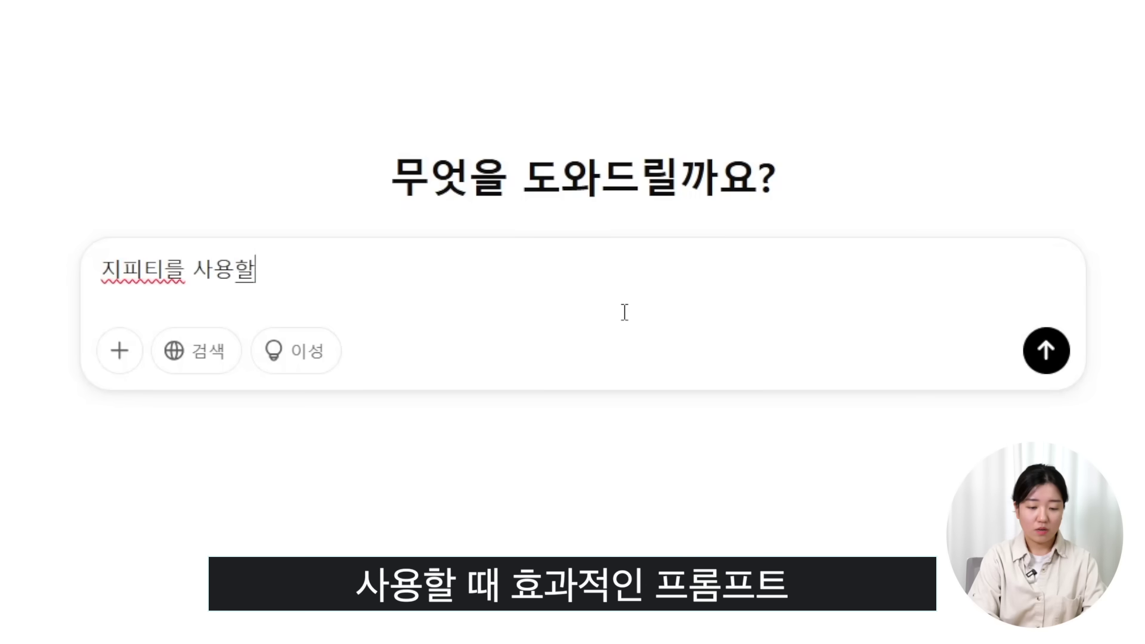
type("때 효고ㅏ적인 프롬프ㅡ")
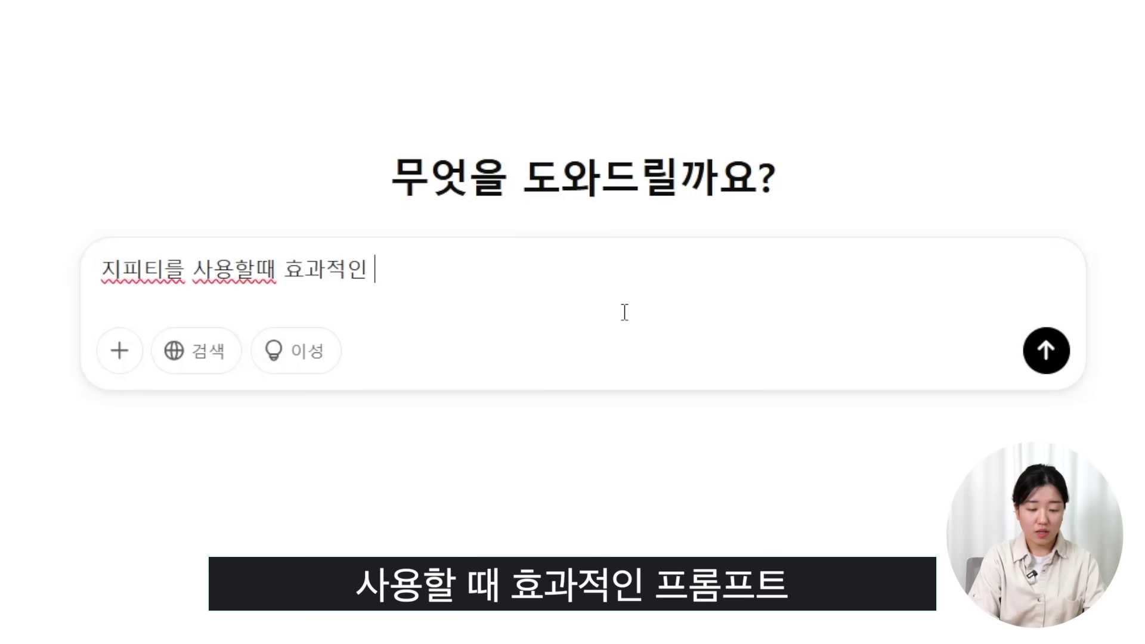
key("BackSpace")
type("트 입력 방법")
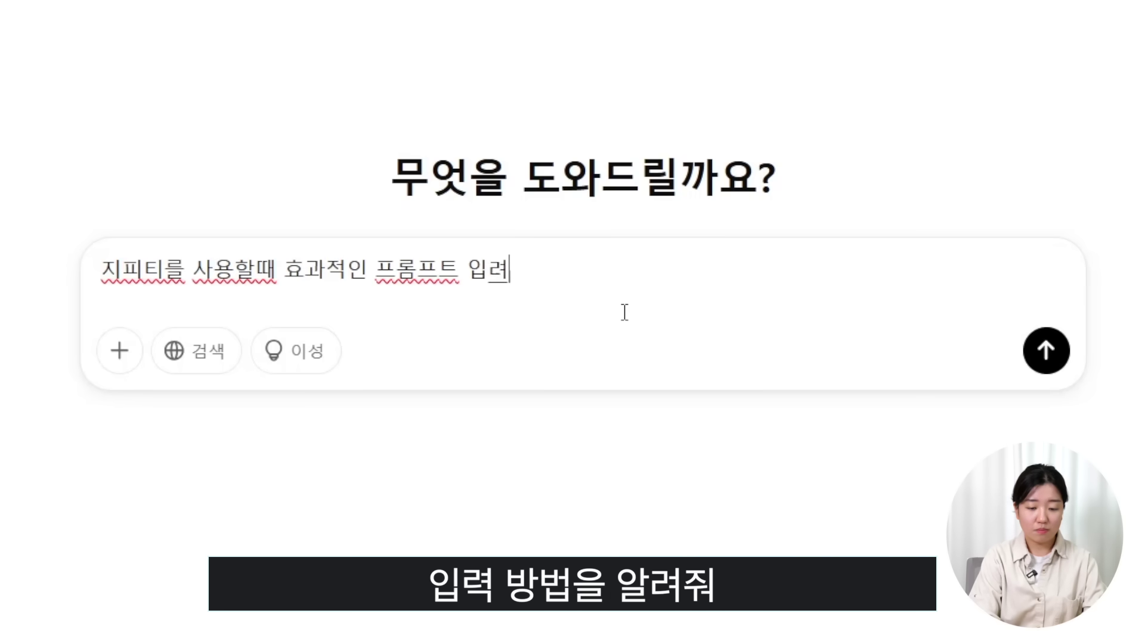
type(" 알려줘")
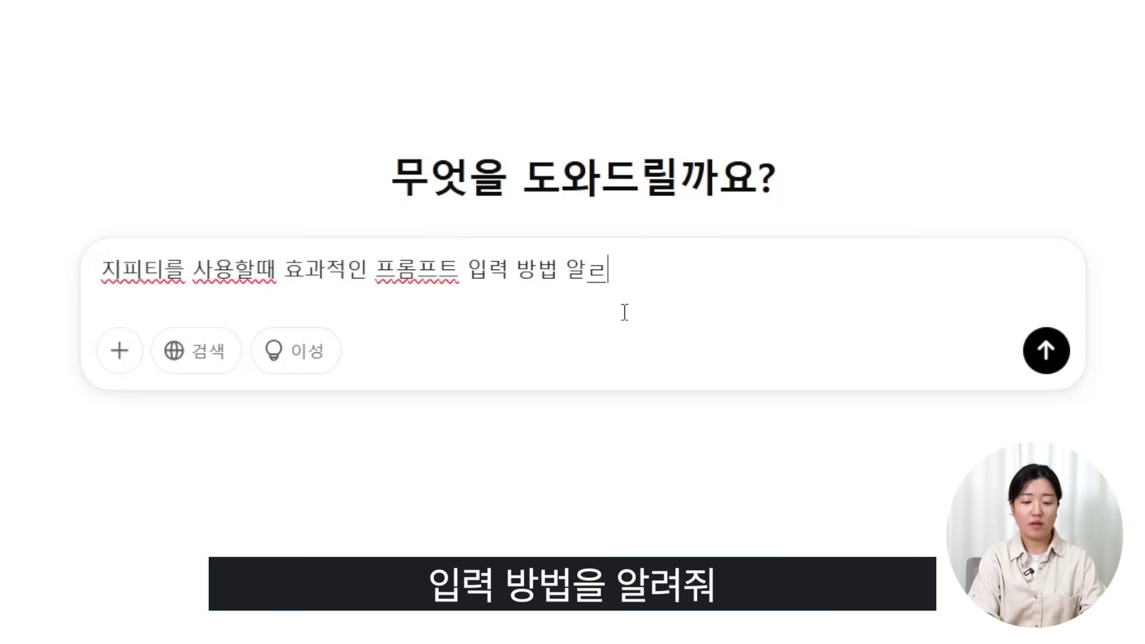
key("Return")
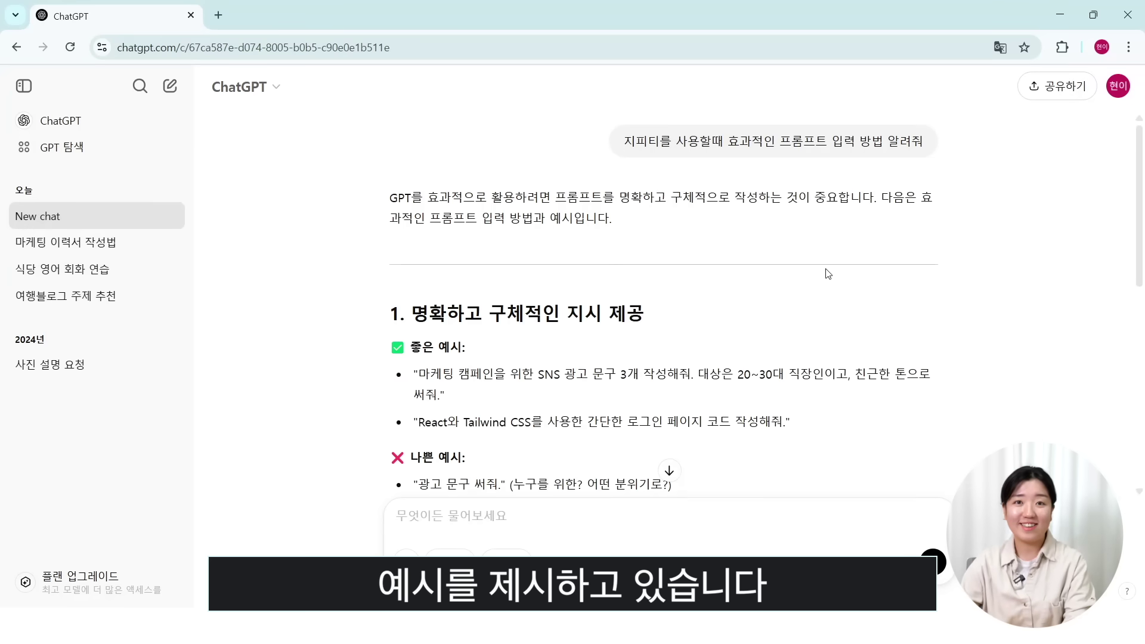
Read through ChatGPT's answer on effective prompt writing, from the first guideline to the conclusion (결론).
scroll(903, 277, "down", 1)
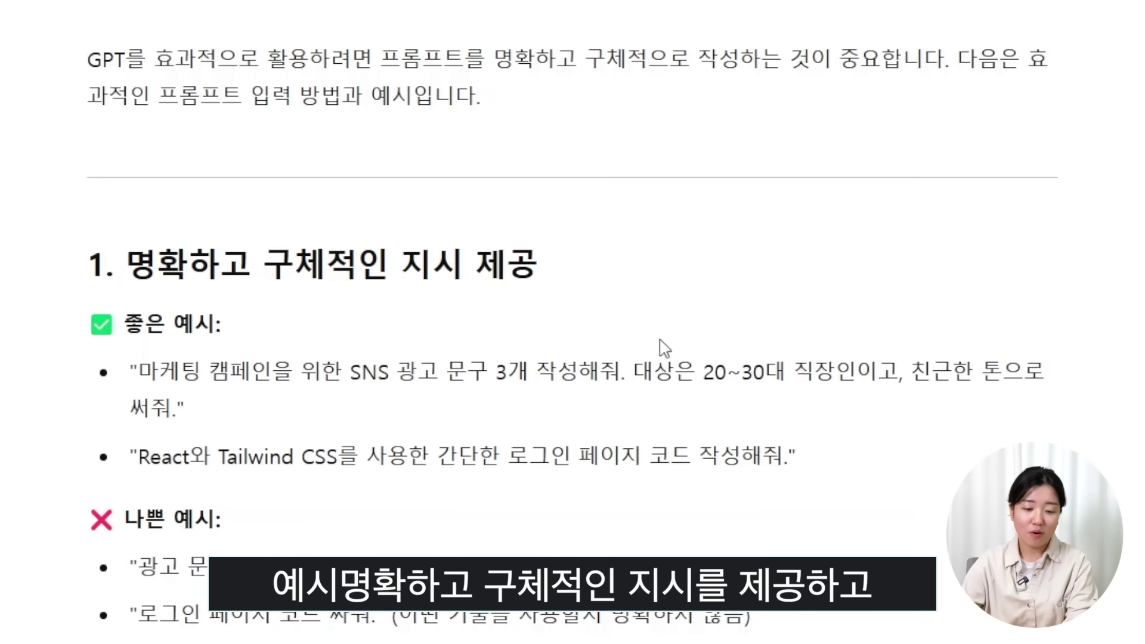
scroll(1017, 390, "down", 5)
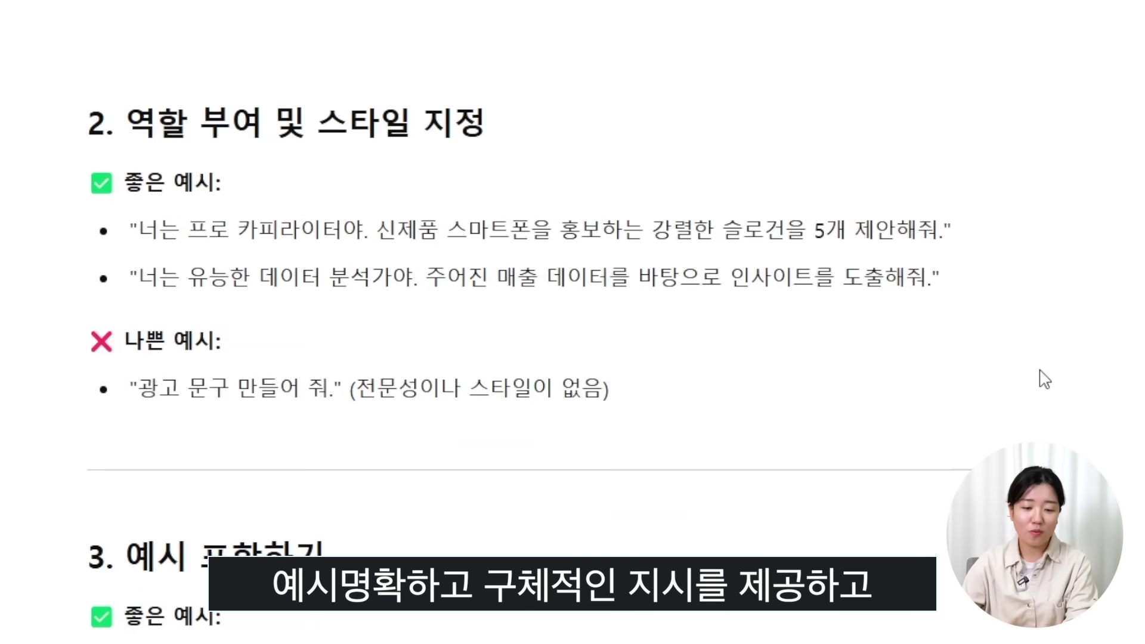
scroll(204, 324, "down", 5)
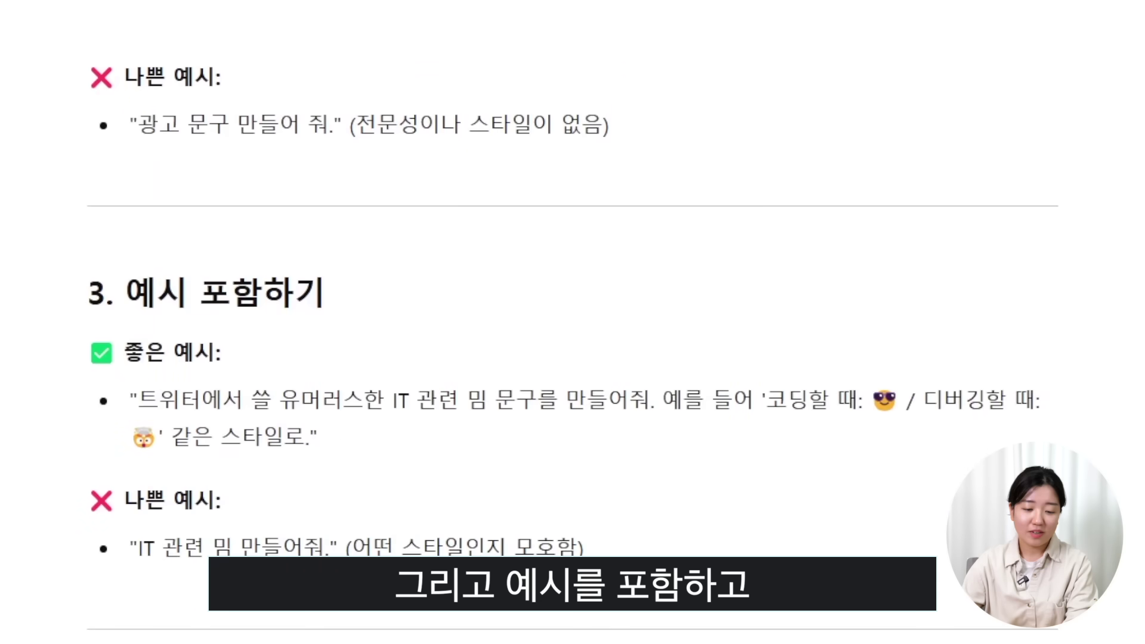
scroll(572, 288, "down", 7)
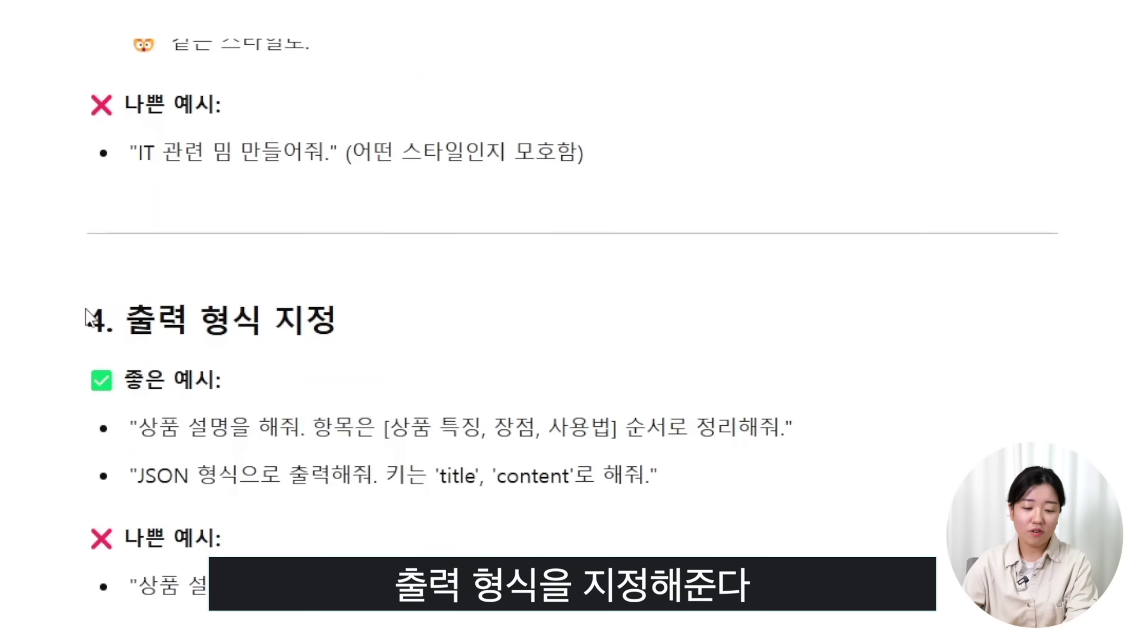
scroll(692, 426, "down", 7)
scroll(651, 345, "down", 8)
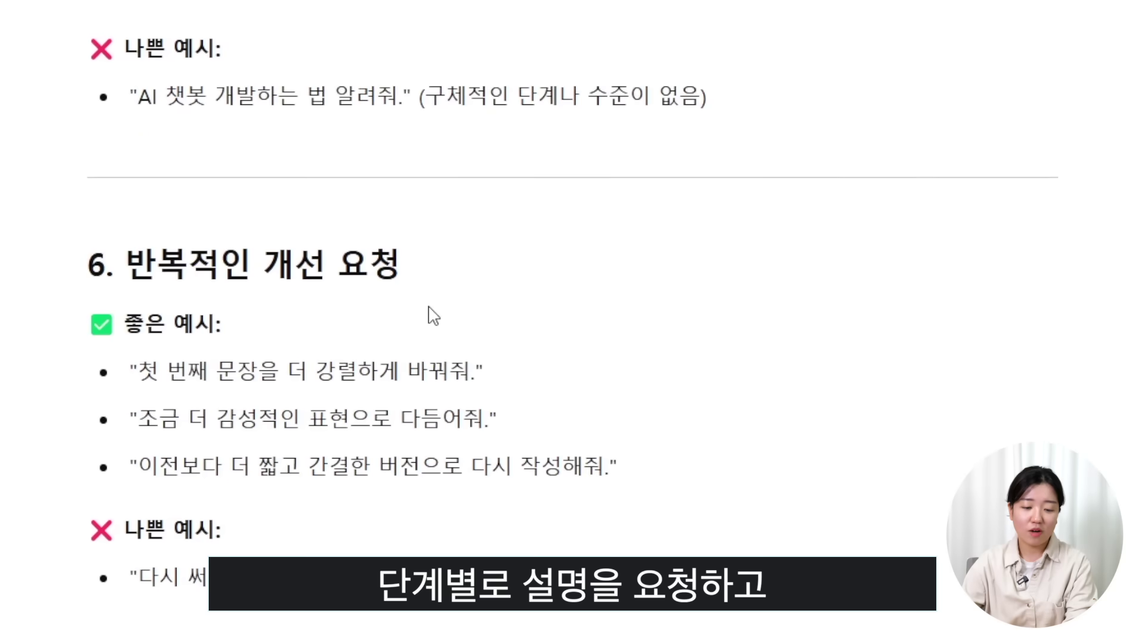
scroll(432, 316, "down", 2)
scroll(633, 338, "down", 4)
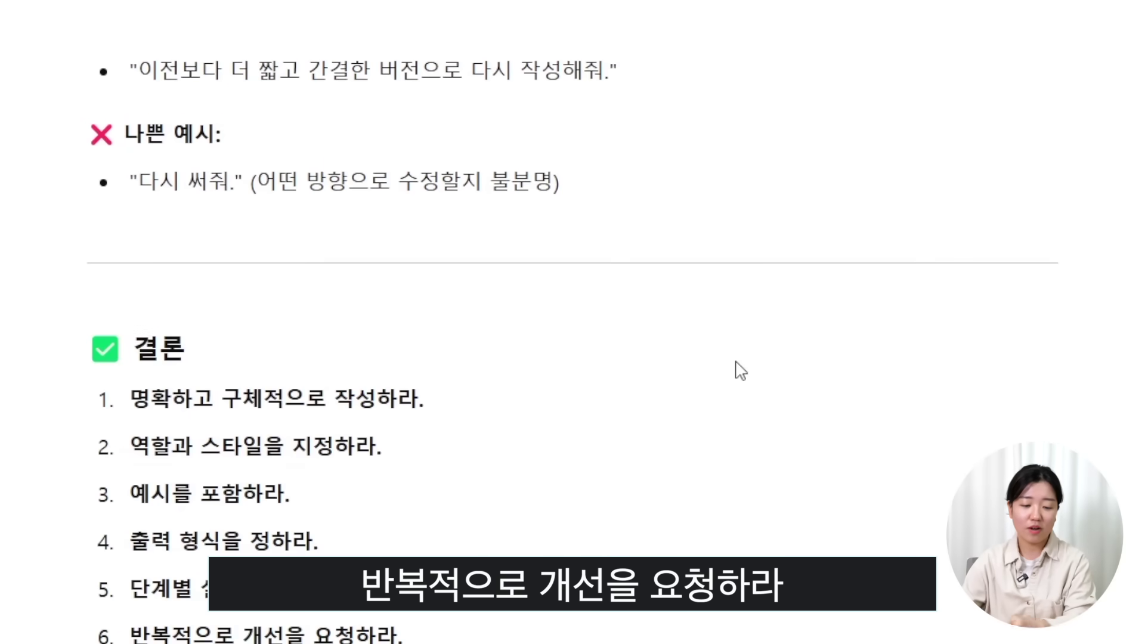
scroll(741, 371, "down", 4)
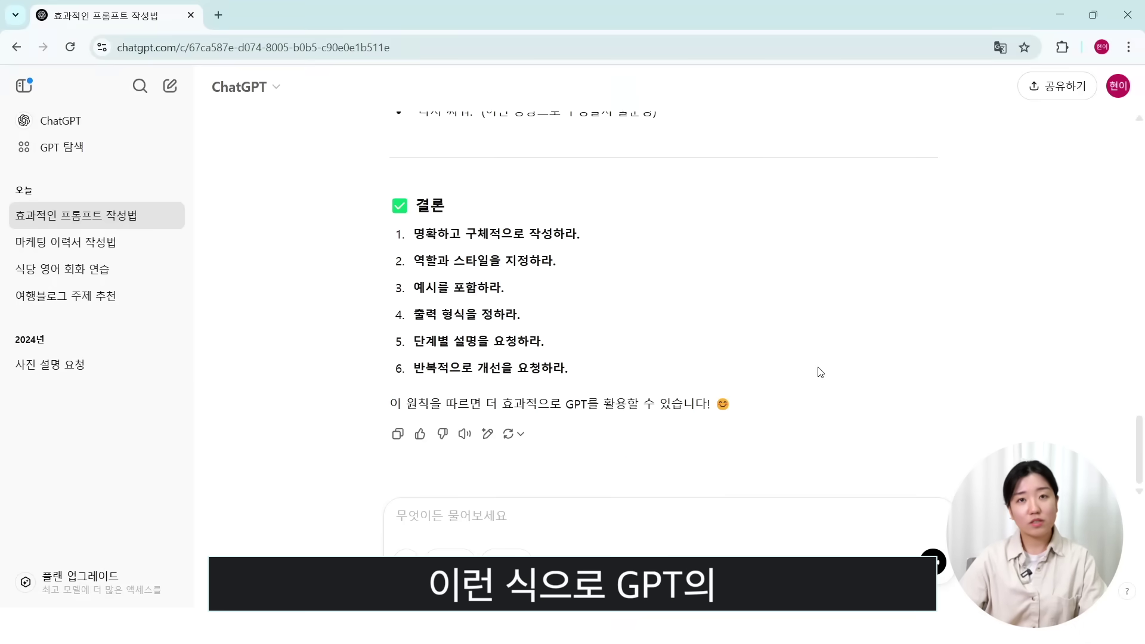
Start a new chat, attach 영상편집 강의 준비.pdf from the computer and send the prompt "이 내용을 3문장으로 요약해줘".
left_click(177, 94)
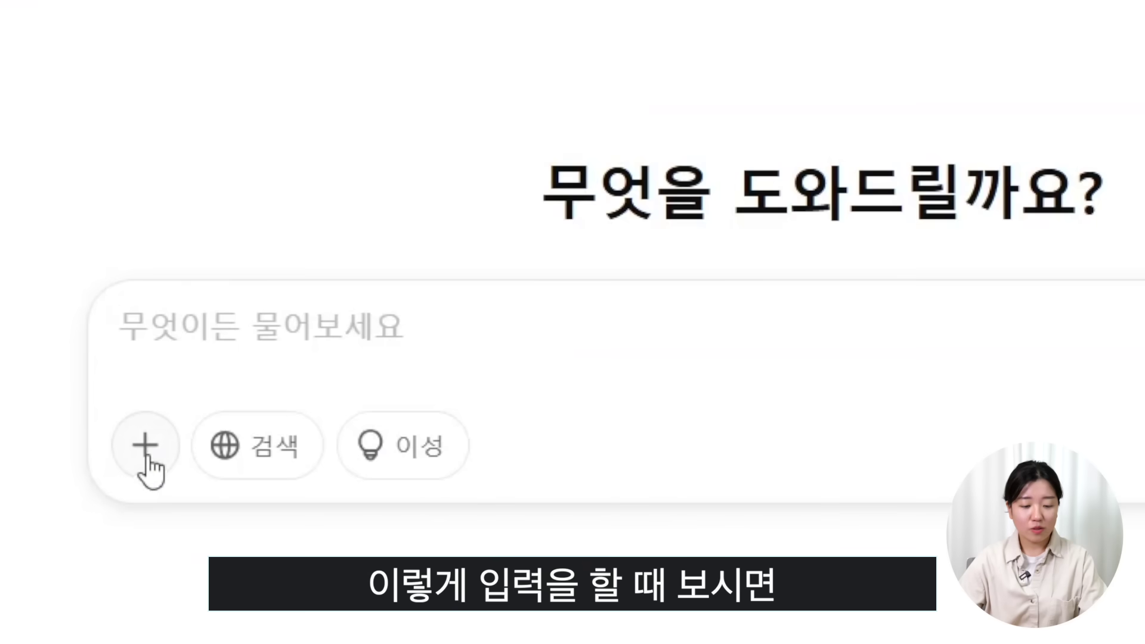
left_click(146, 453)
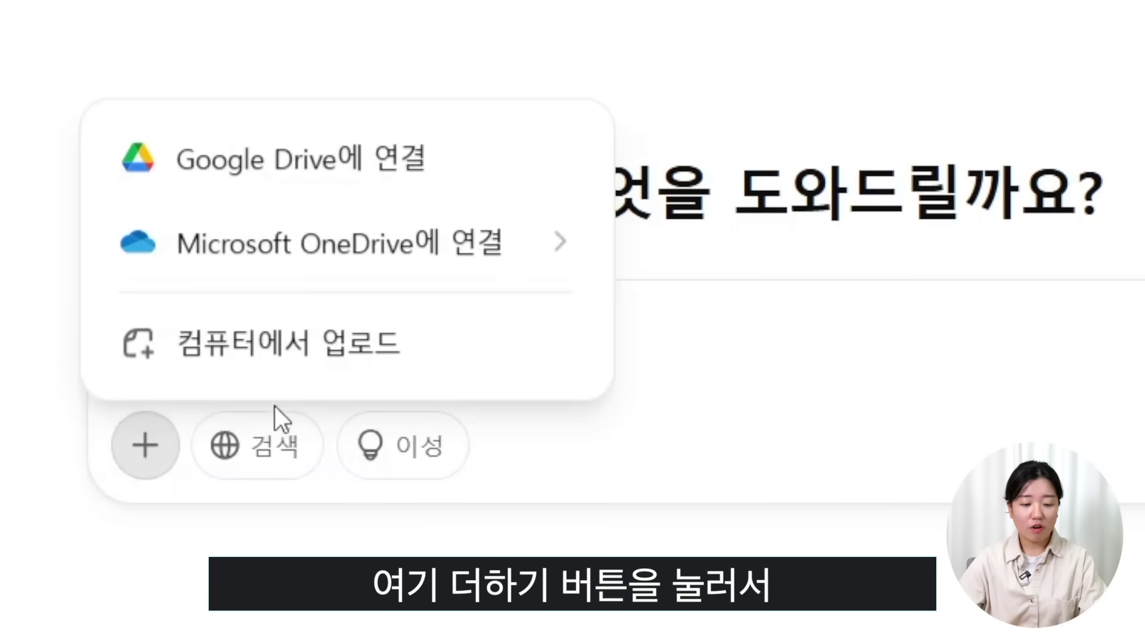
left_click(374, 377)
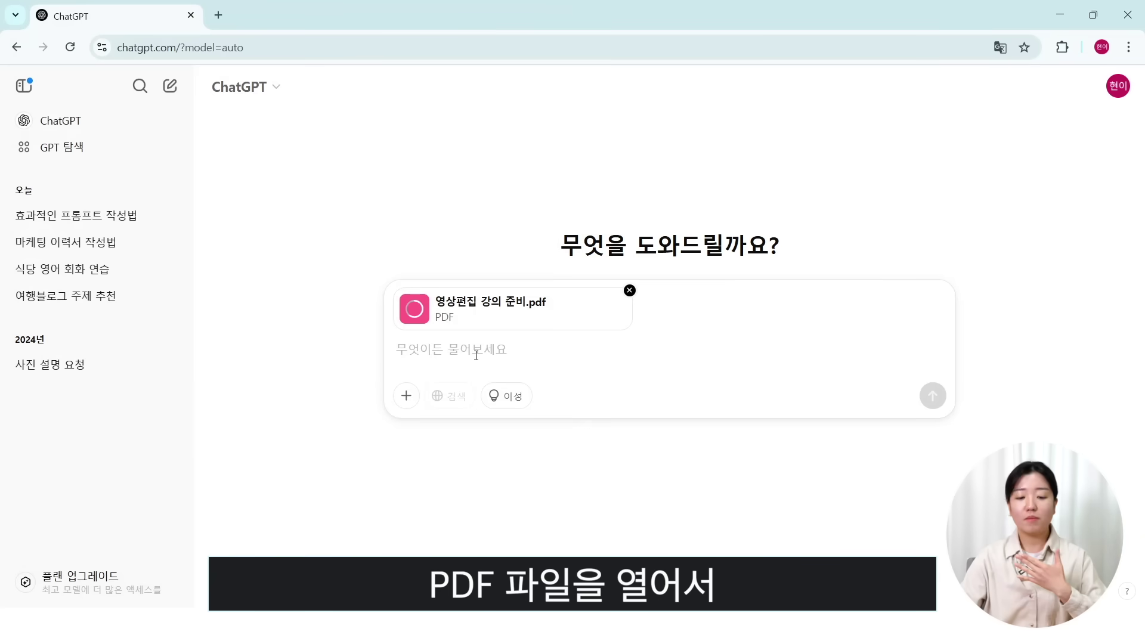
type("이 내용을 3문장으로 요약해줘")
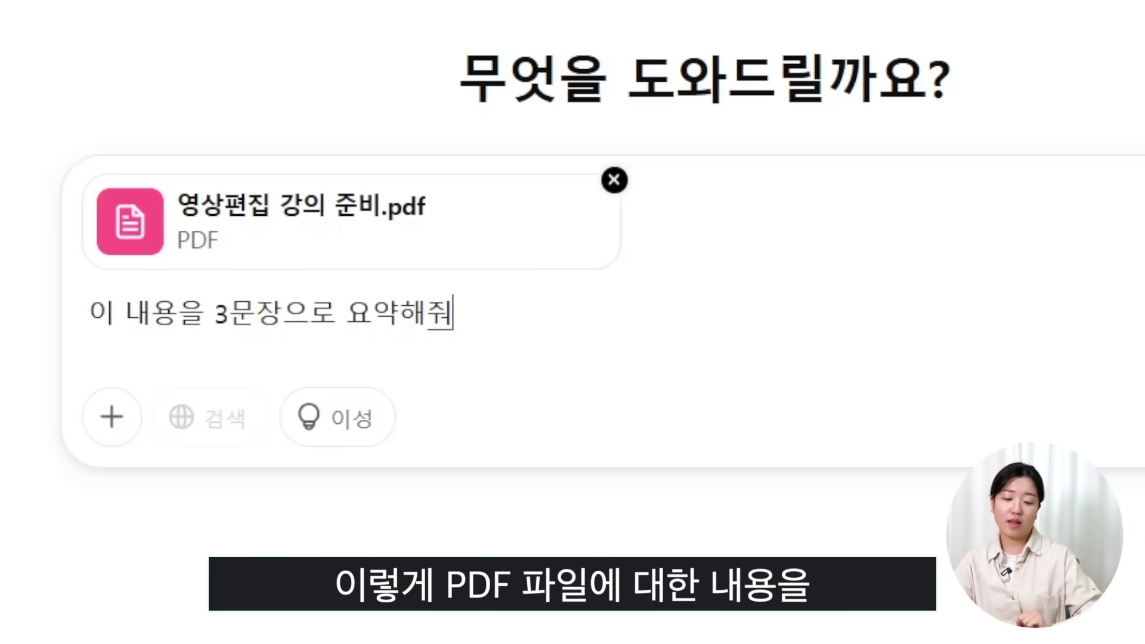
key("Return")
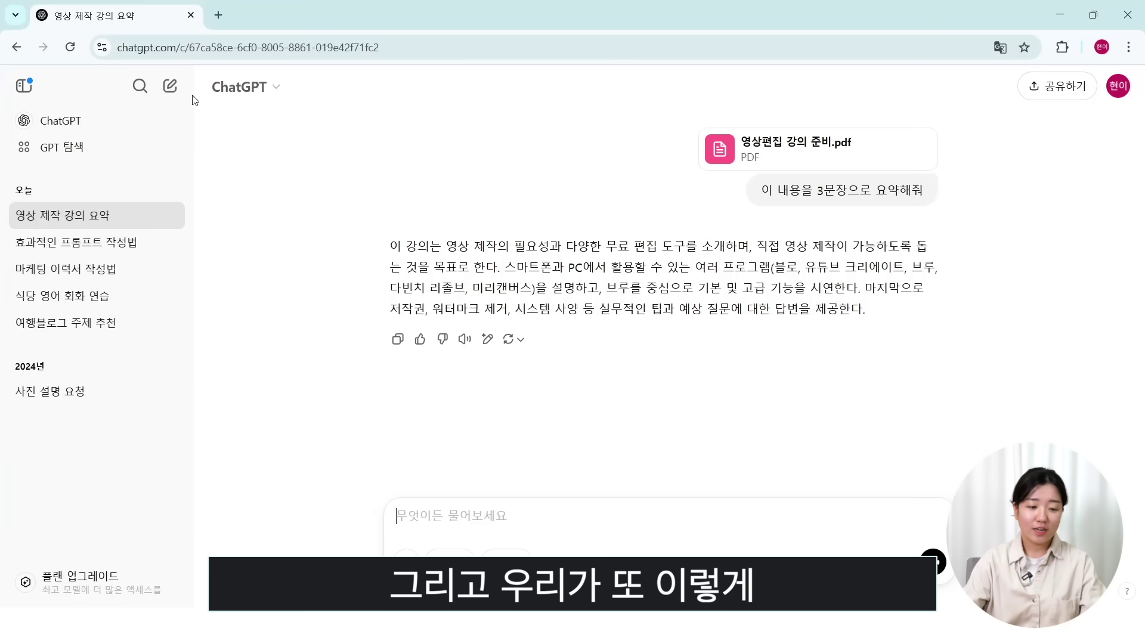
Start a new chat with web search (검색) enabled and send the query "봉준호 감독의 새 영화".
left_click(170, 87)
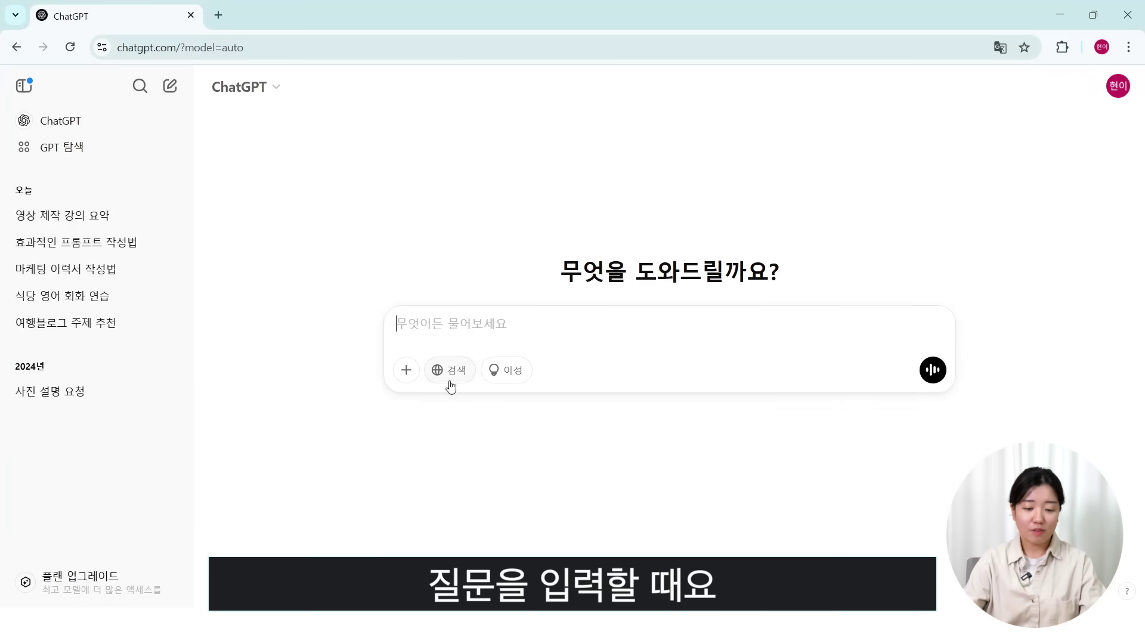
left_click(450, 385)
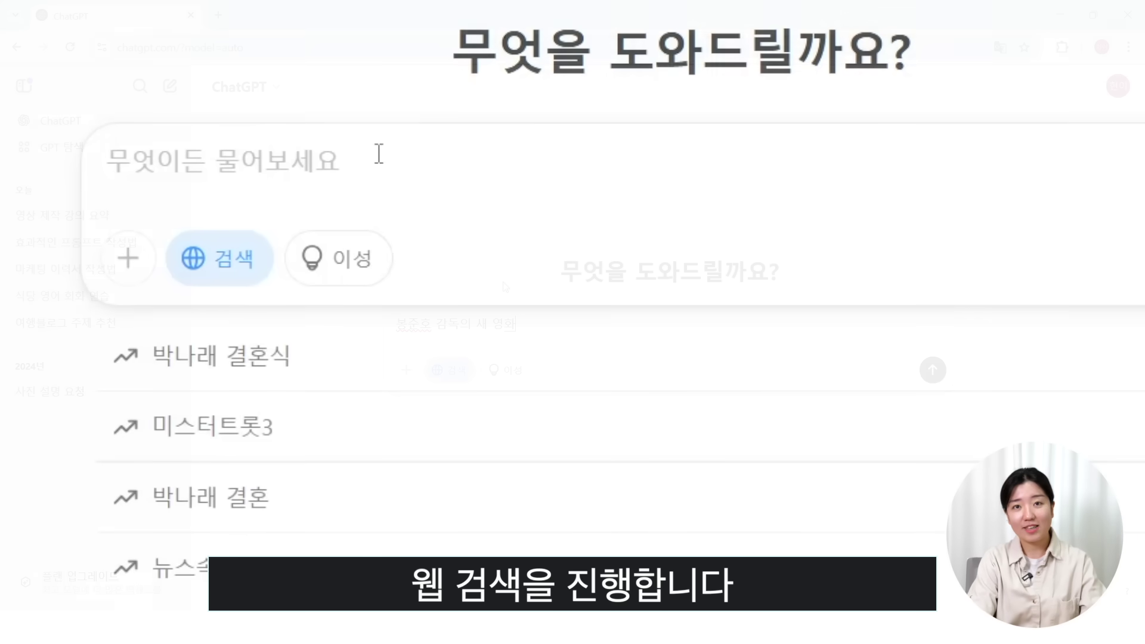
type("봉준호 감독의 새 영화")
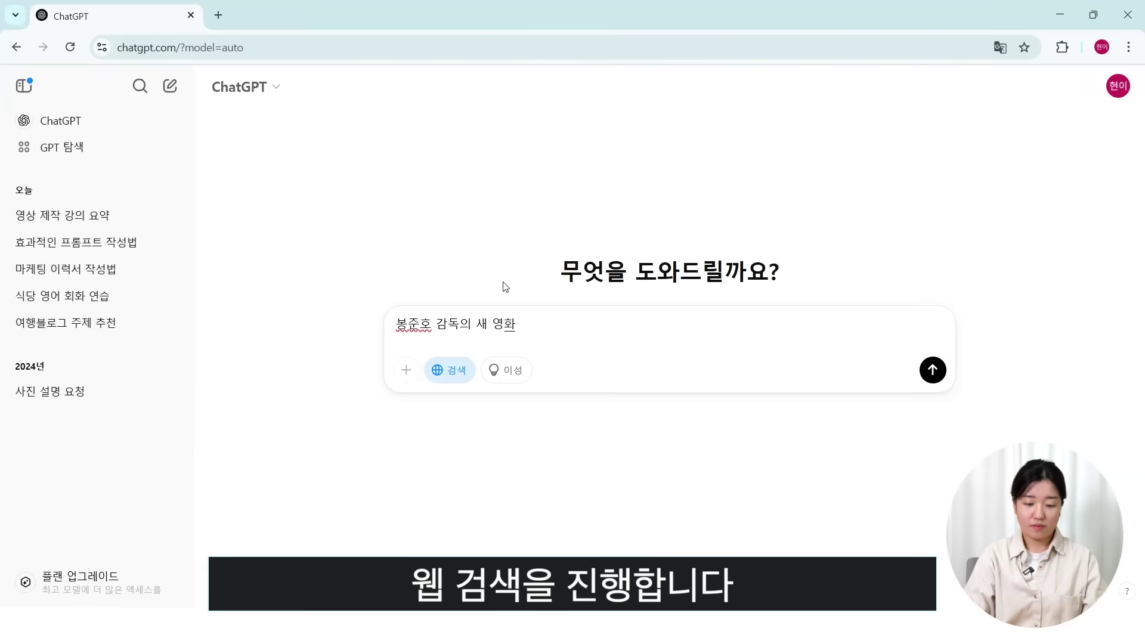
key("Return")
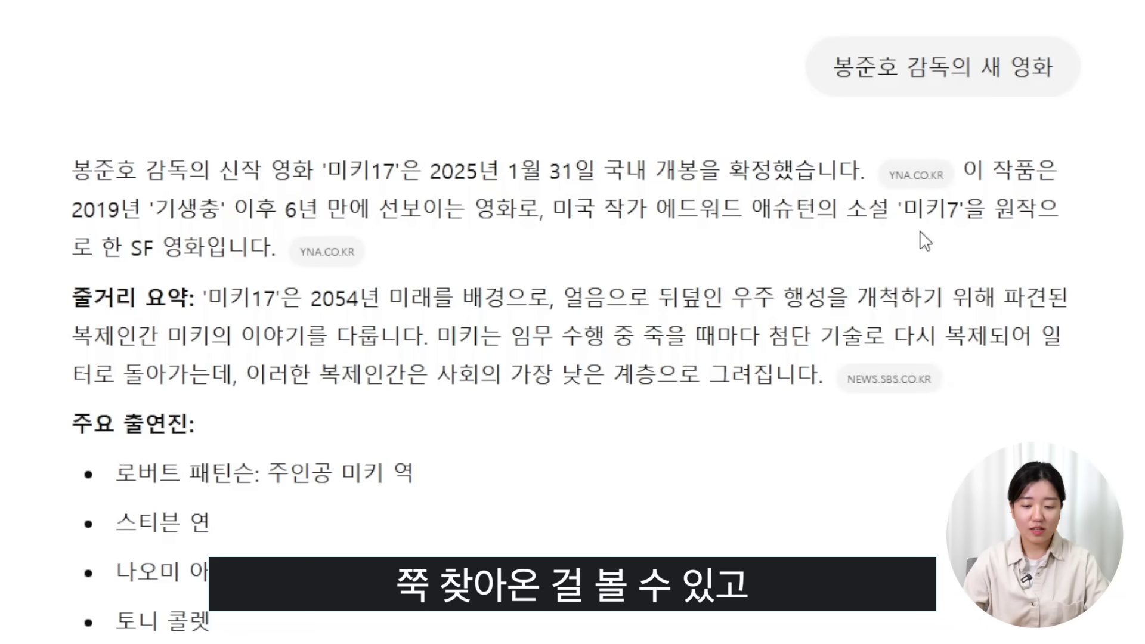
Preview the source citations in the movie answer and read through the rest of the answer.
mouse_move(351, 268)
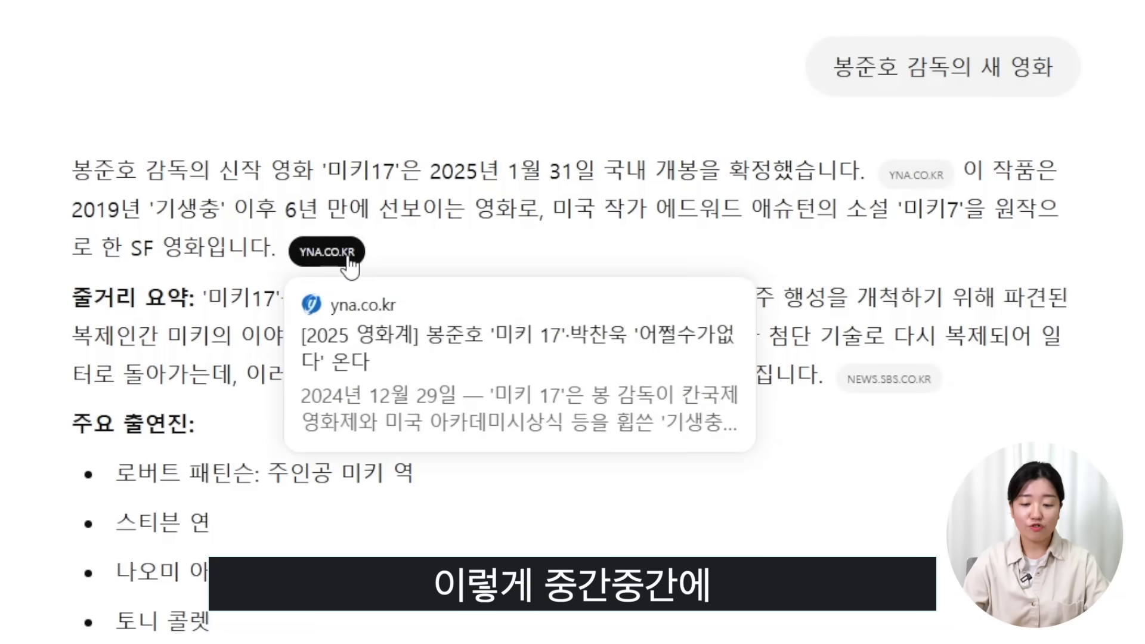
mouse_move(897, 396)
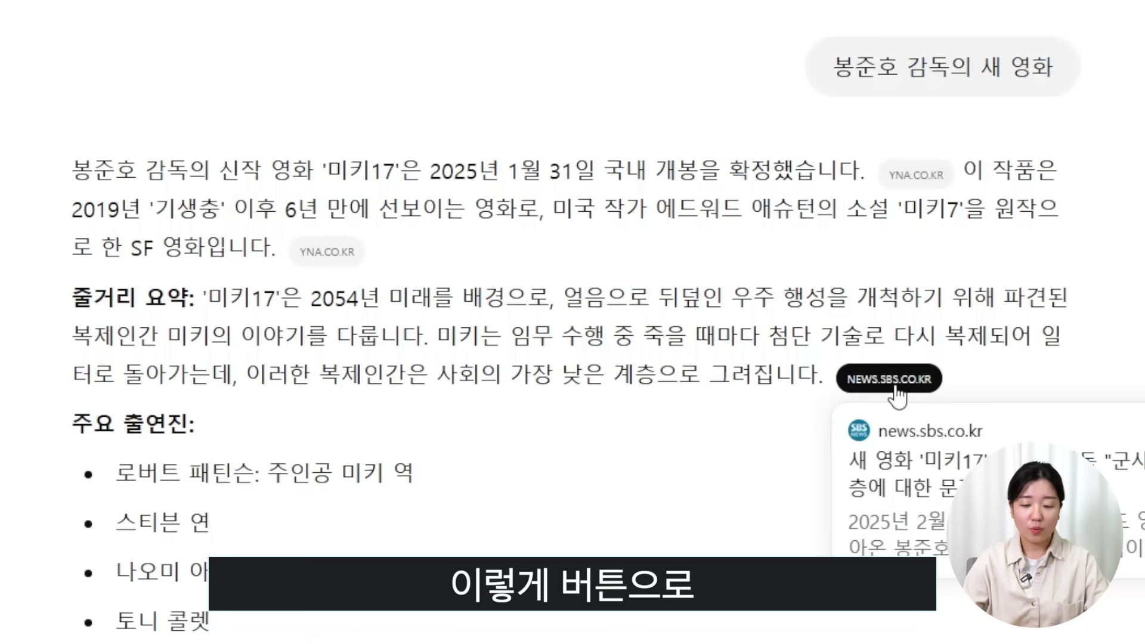
mouse_move(930, 194)
scroll(930, 191, "down", 10)
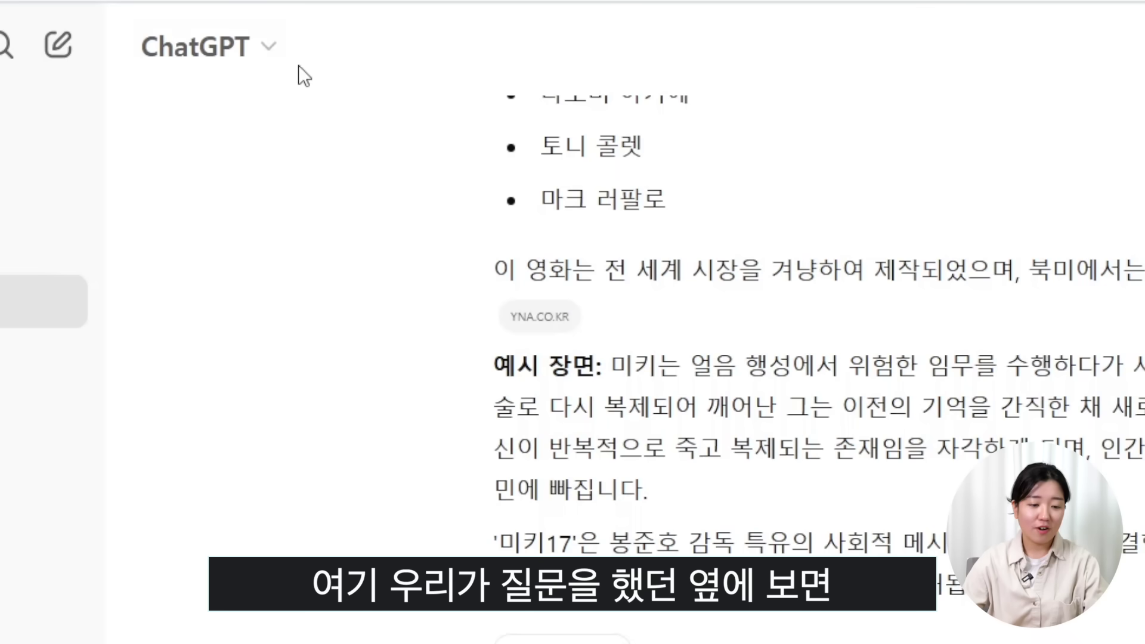
Check the available ChatGPT versions, and open the plan upgrade page to compare the Free, Plus and Pro plans.
left_click(268, 48)
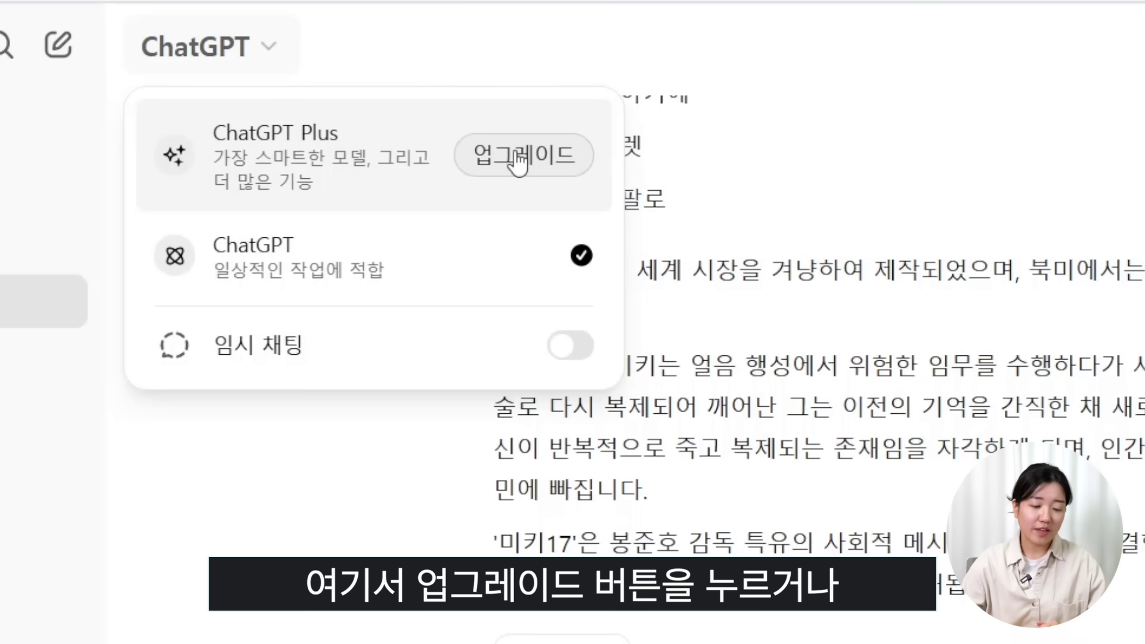
key("Escape")
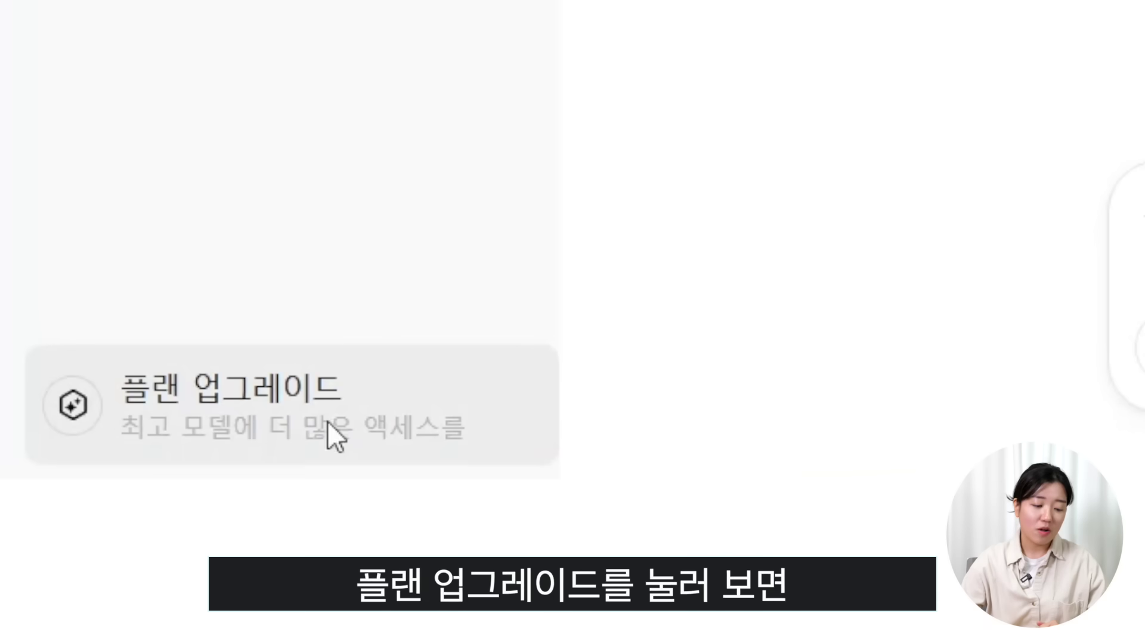
left_click(328, 430)
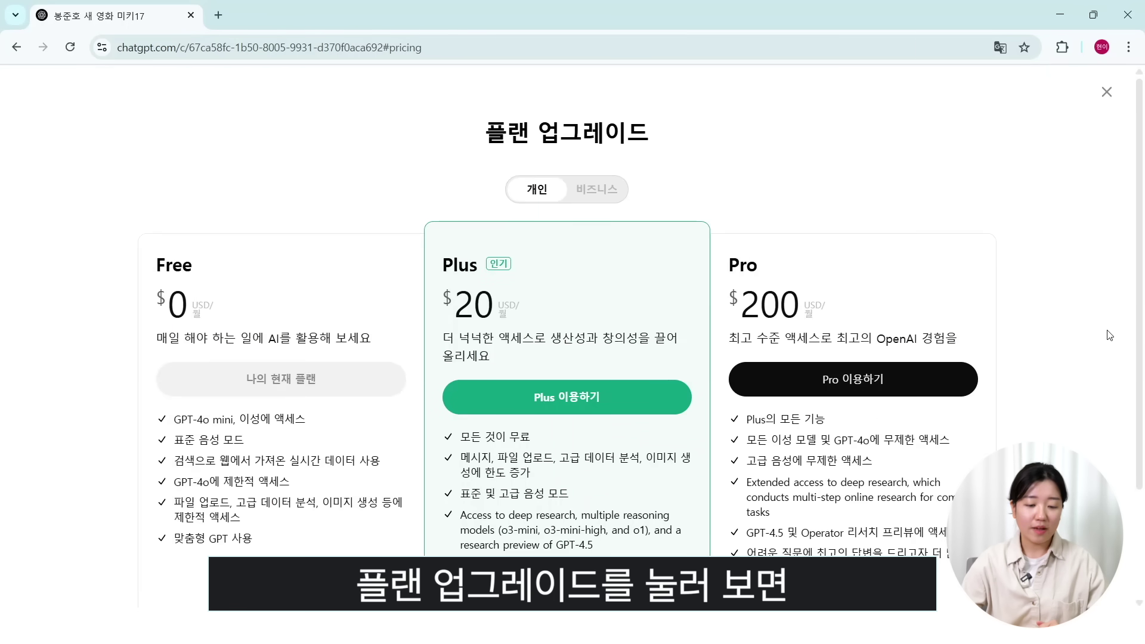
scroll(1109, 335, "down", 1)
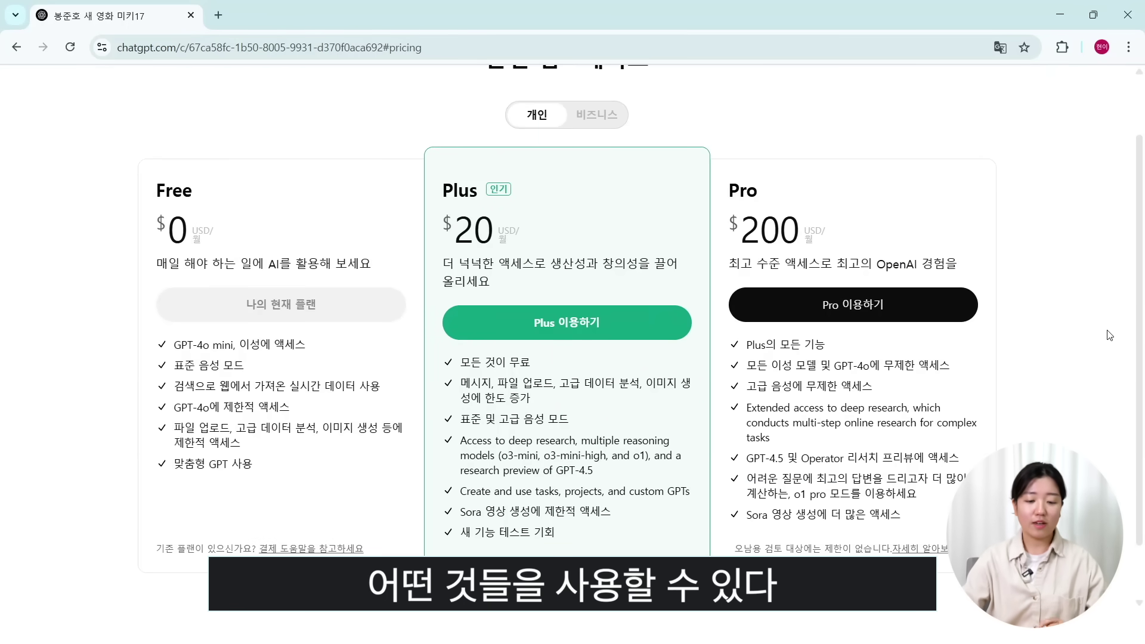